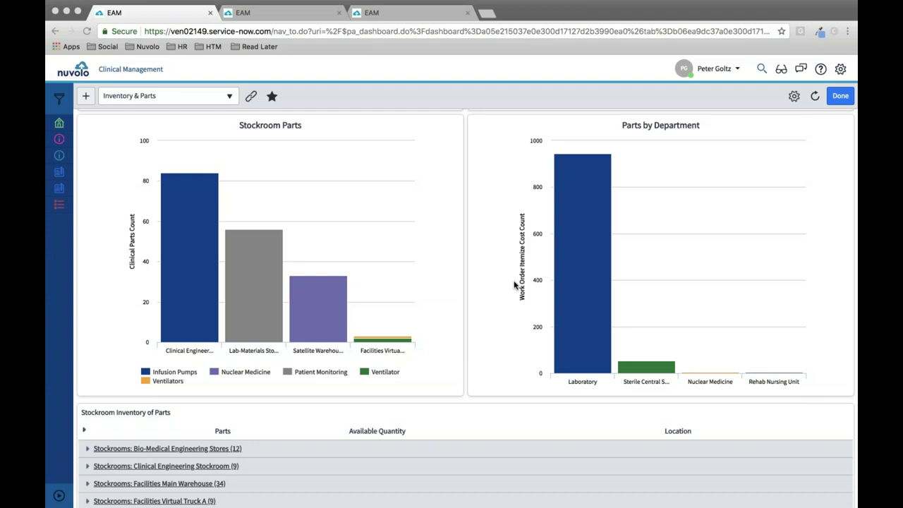
- Expand the Bio-Medical Engineering Stores group in the Stockroom Inventory of Parts list, review its parts, and collapse it again
{"action": "scroll", "coordinate": [514, 284], "scroll_direction": "down", "scroll_amount": 2}
{"action": "scroll", "coordinate": [514, 285], "scroll_direction": "up", "scroll_amount": 1}
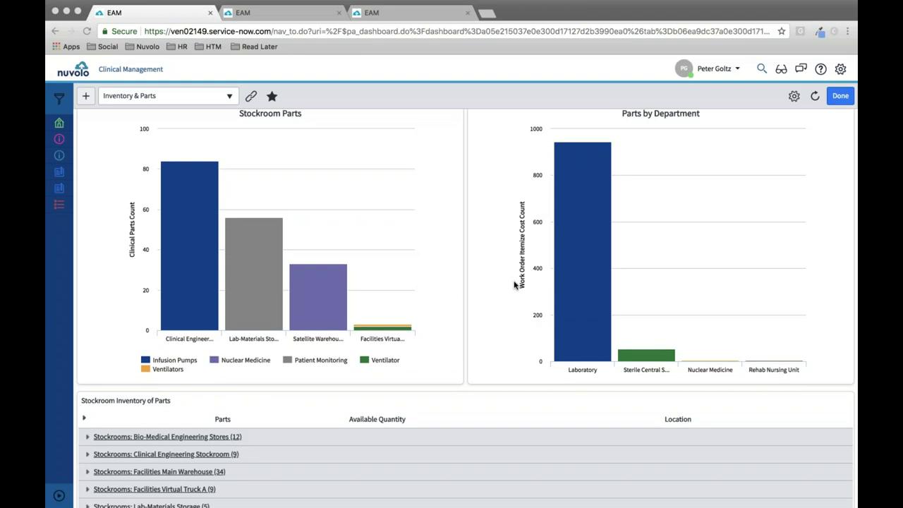
{"action": "scroll", "coordinate": [515, 285], "scroll_direction": "down", "scroll_amount": 5}
{"action": "scroll", "coordinate": [514, 285], "scroll_direction": "down", "scroll_amount": 1}
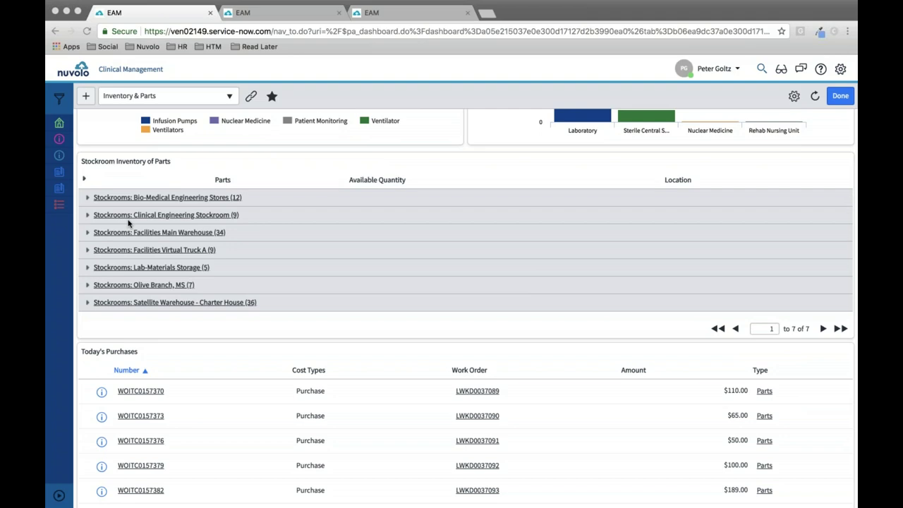
{"action": "left_click", "coordinate": [87, 198]}
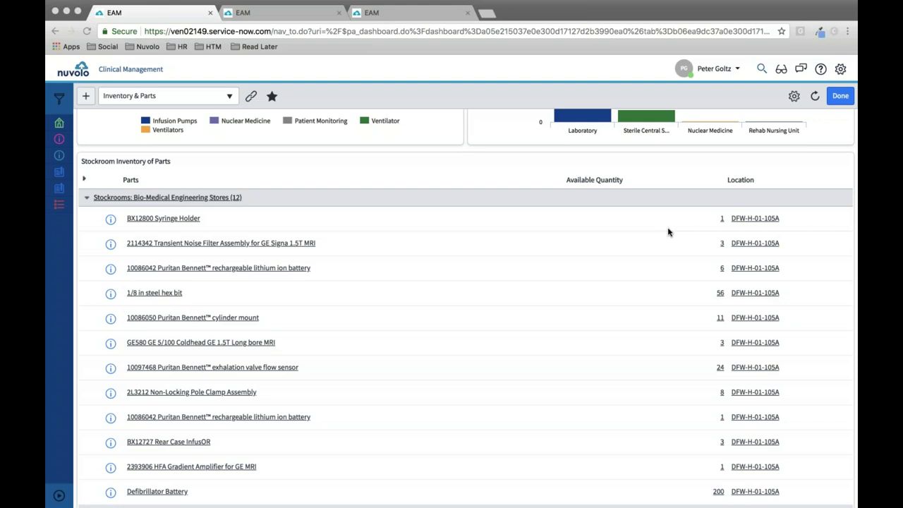
{"action": "scroll", "coordinate": [669, 233], "scroll_direction": "down", "scroll_amount": 1}
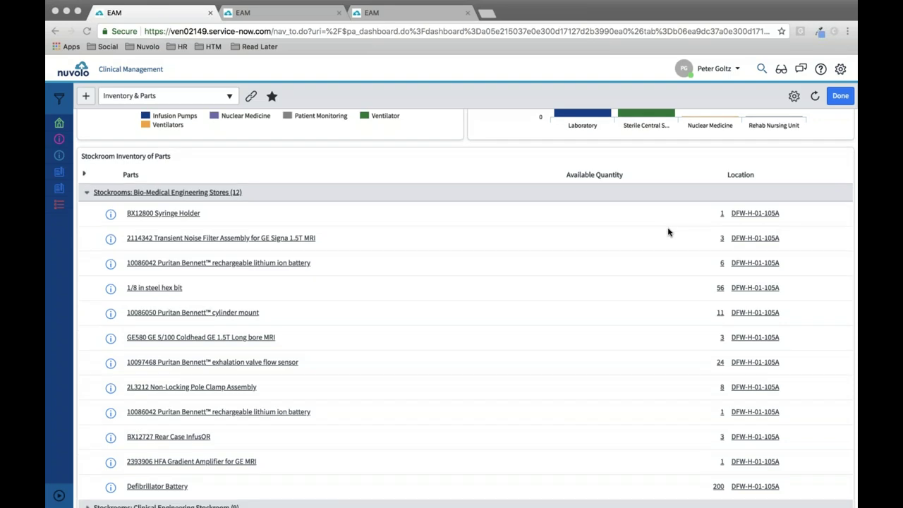
{"action": "left_click", "coordinate": [211, 187]}
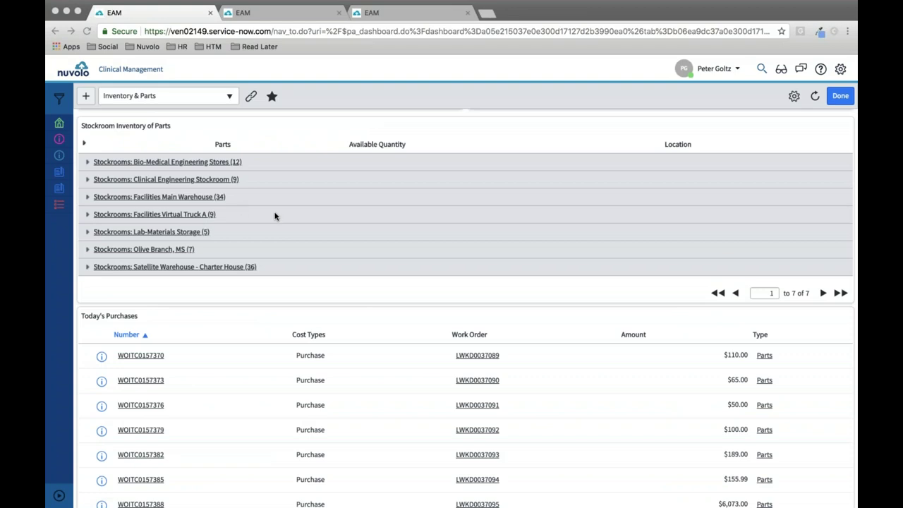
- Review the work orders and amounts in the Today's Purchases list, then return to the dashboard's summary figures
{"action": "scroll", "coordinate": [331, 266], "scroll_direction": "down", "scroll_amount": 5}
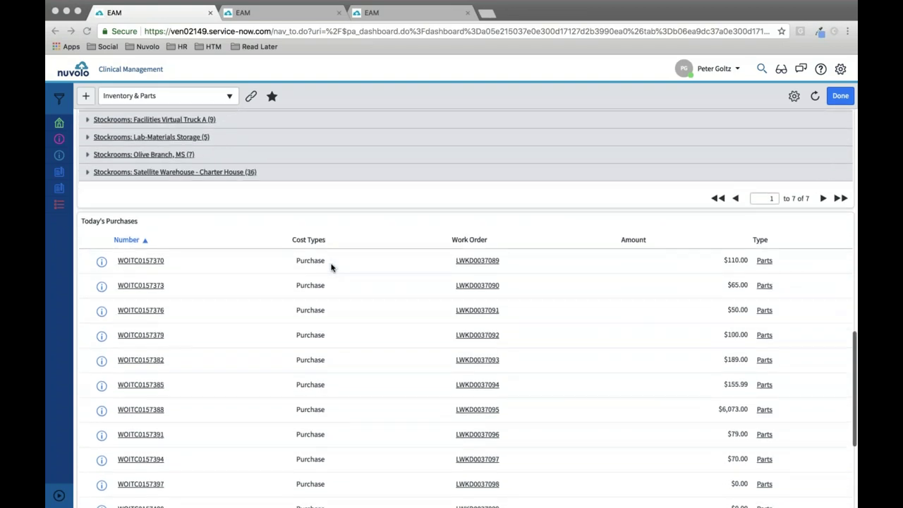
{"action": "scroll", "coordinate": [331, 267], "scroll_direction": "down", "scroll_amount": 1}
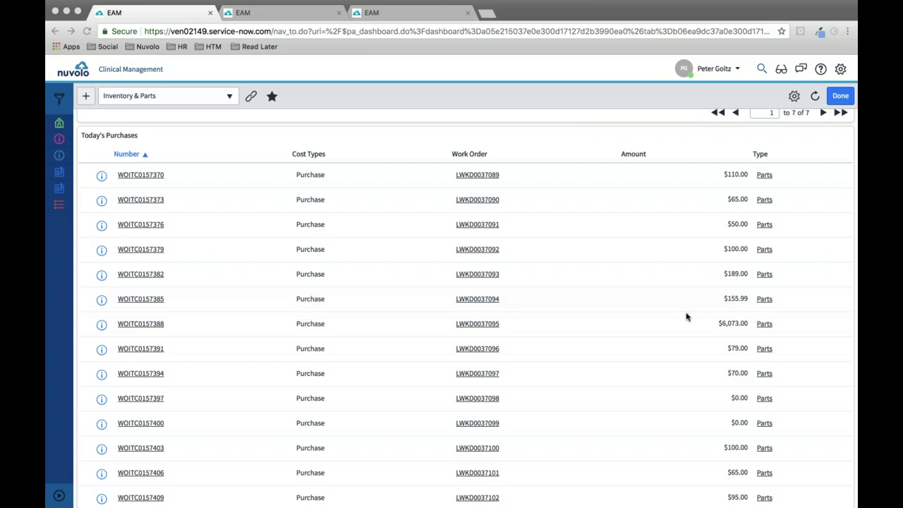
{"action": "scroll", "coordinate": [587, 322], "scroll_direction": "up", "scroll_amount": 15}
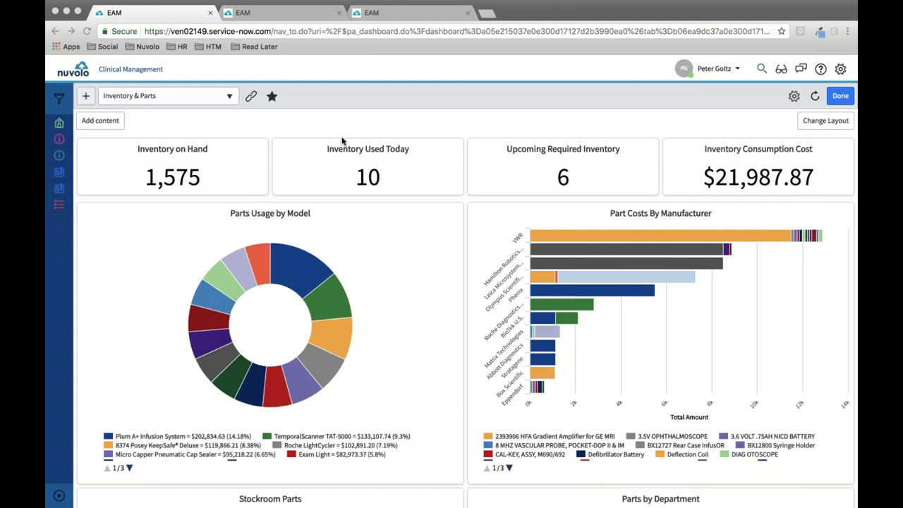
{"action": "left_click", "coordinate": [273, 14]}
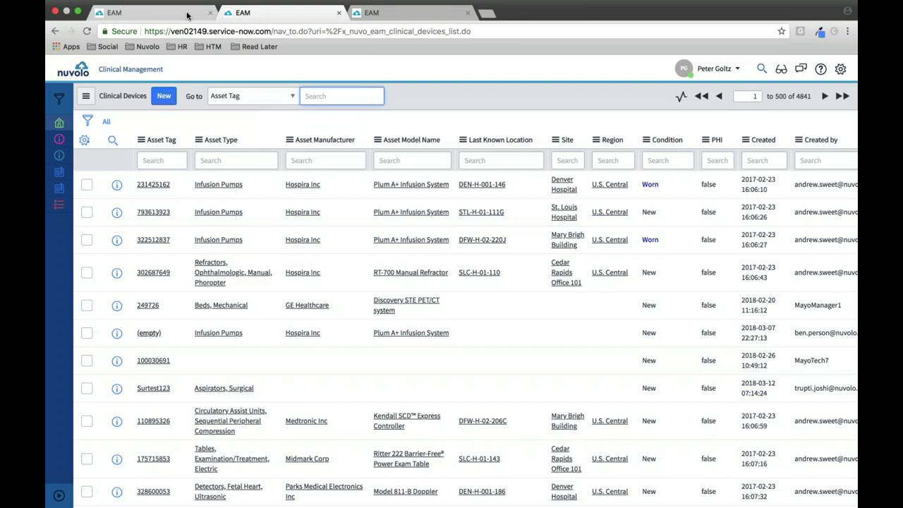
{"action": "left_click", "coordinate": [188, 15]}
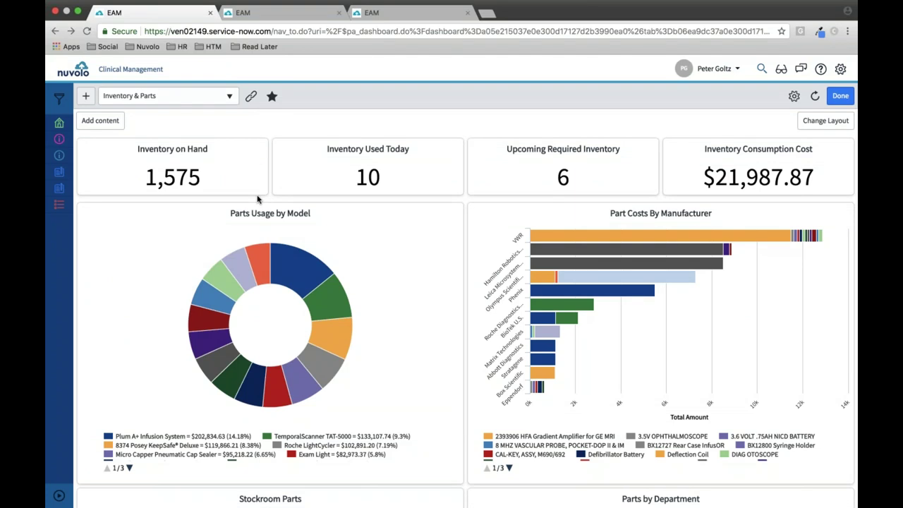
- Drill into the Clinical Engineering infusion pump parts from the Stockroom Parts chart, check quantities and replenish thresholds, and return to the dashboard
{"action": "mouse_move", "coordinate": [366, 186]}
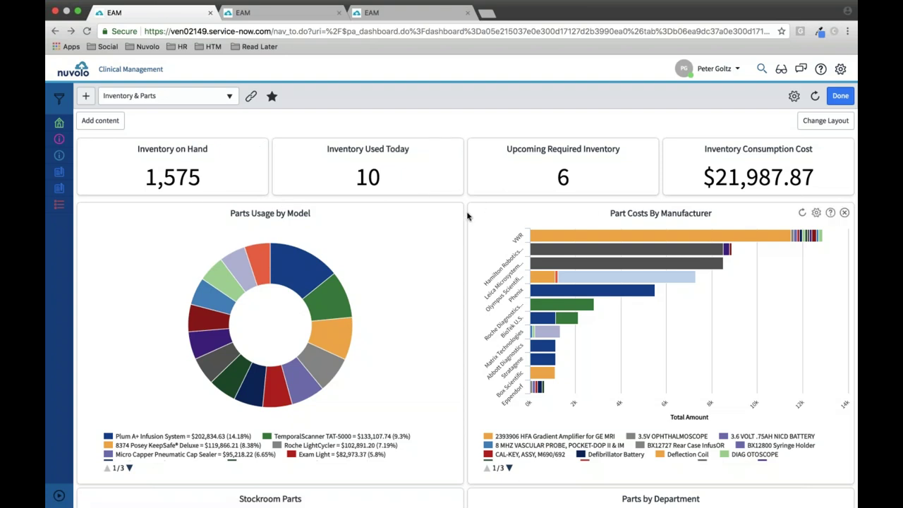
{"action": "scroll", "coordinate": [466, 221], "scroll_direction": "down", "scroll_amount": 1}
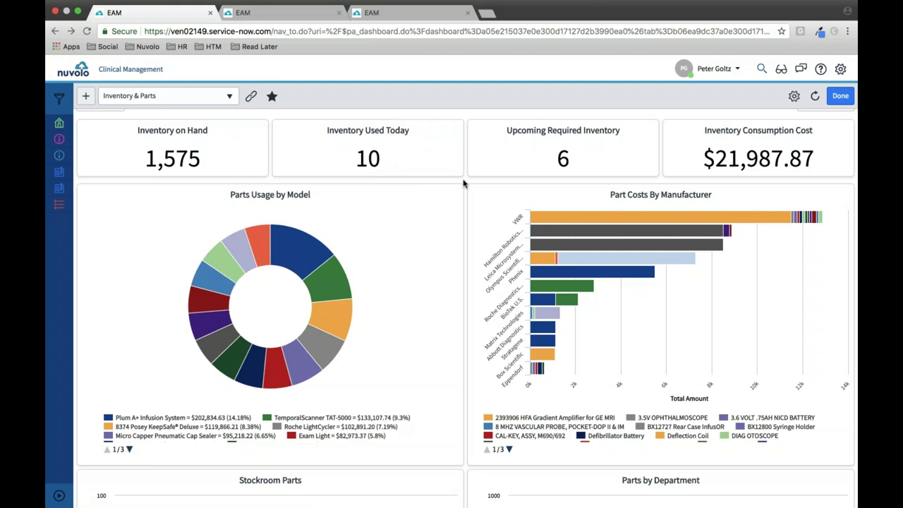
{"action": "scroll", "coordinate": [463, 185], "scroll_direction": "down", "scroll_amount": 5}
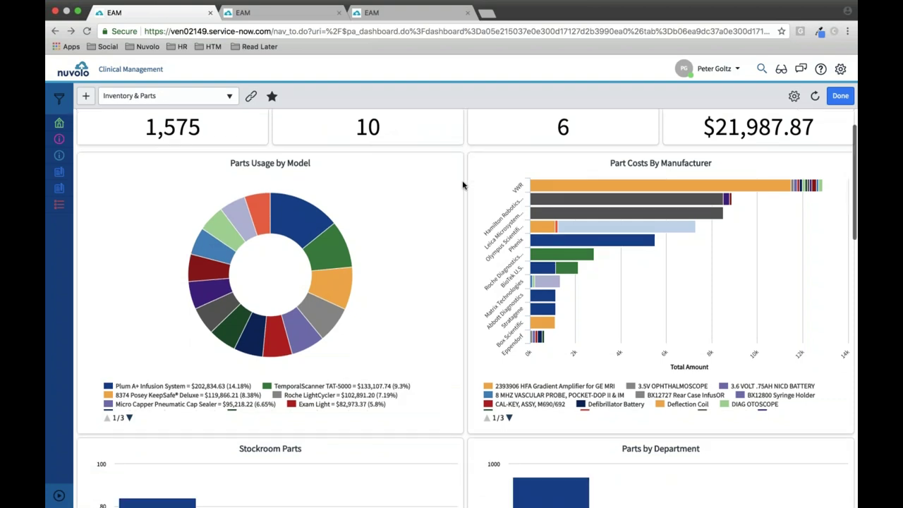
{"action": "mouse_move", "coordinate": [148, 409]}
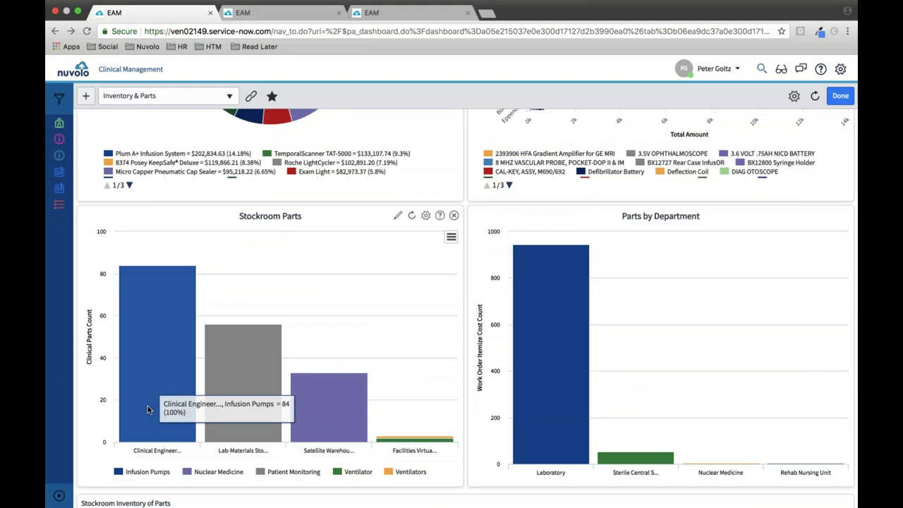
{"action": "left_click", "coordinate": [147, 405]}
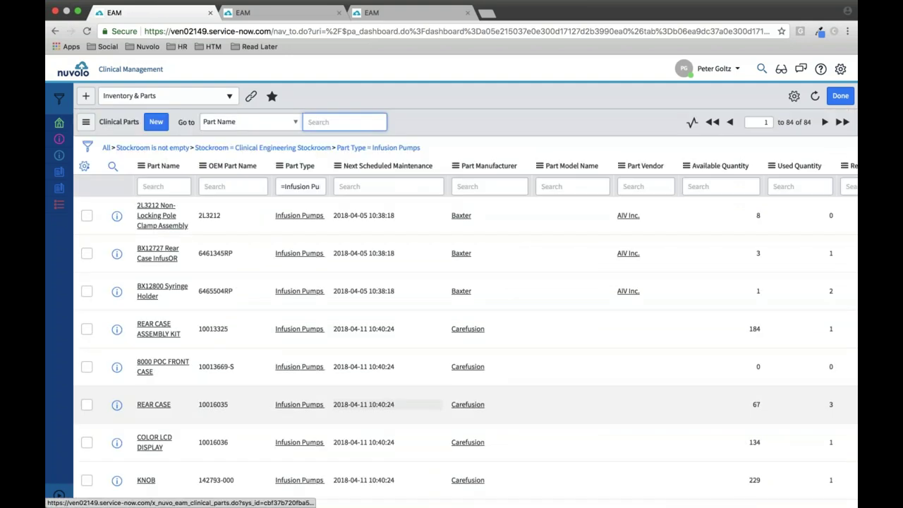
{"action": "scroll", "coordinate": [504, 278], "scroll_direction": "right", "scroll_amount": 5}
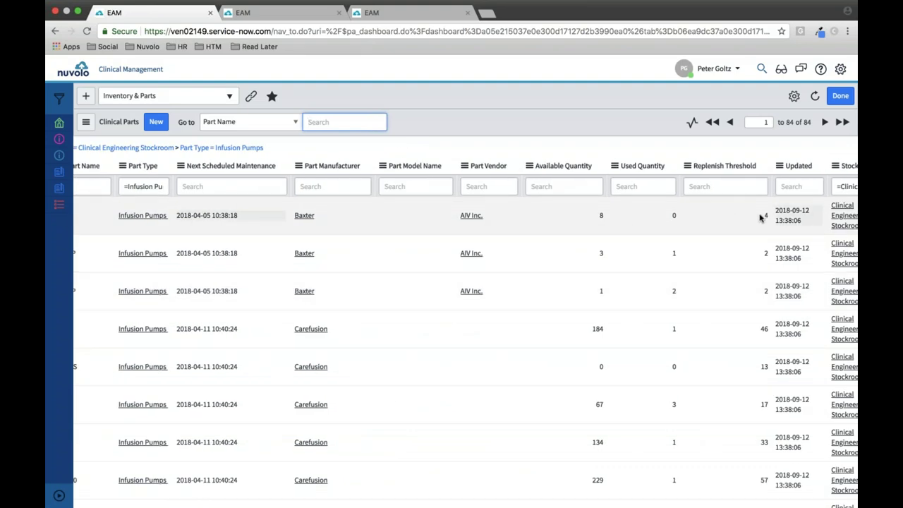
{"action": "scroll", "coordinate": [760, 212], "scroll_direction": "right", "scroll_amount": 2}
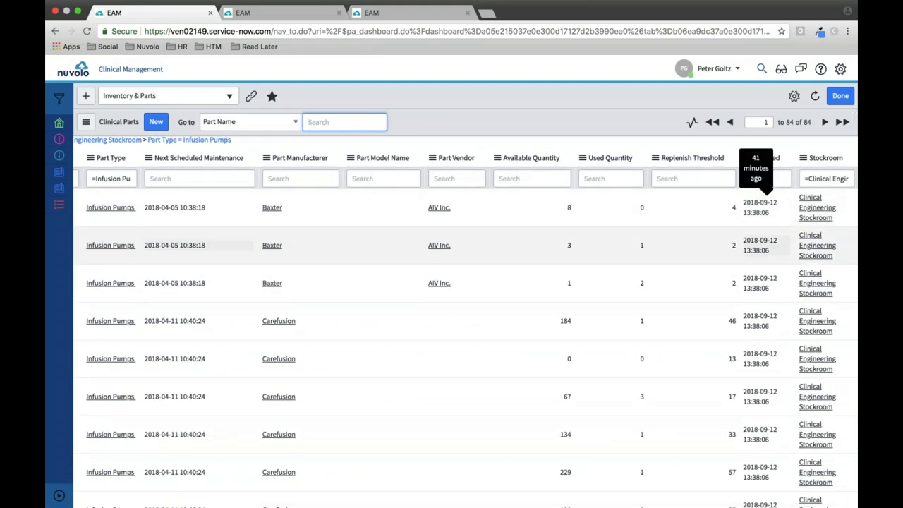
{"action": "scroll", "coordinate": [411, 256], "scroll_direction": "left", "scroll_amount": 6}
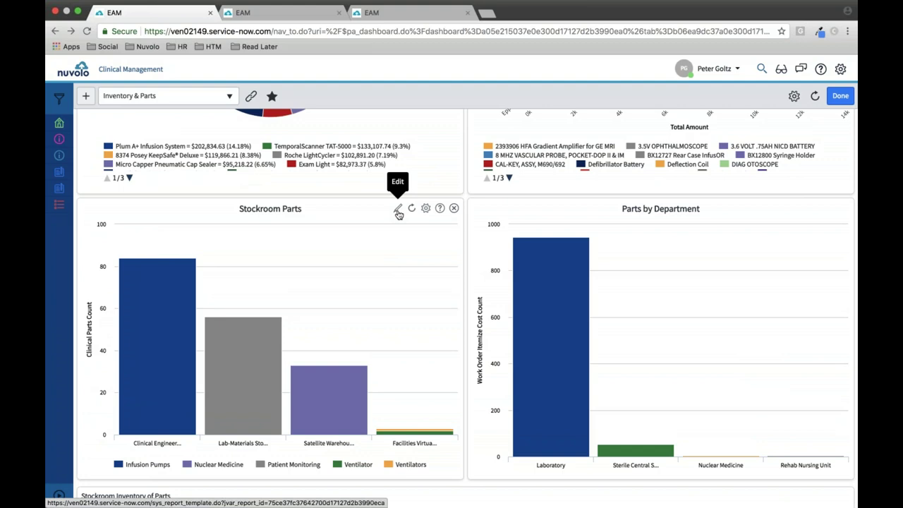
- Open the Stockroom Parts report for editing and review its data settings, filter condition and bar chart
{"action": "left_click", "coordinate": [399, 211]}
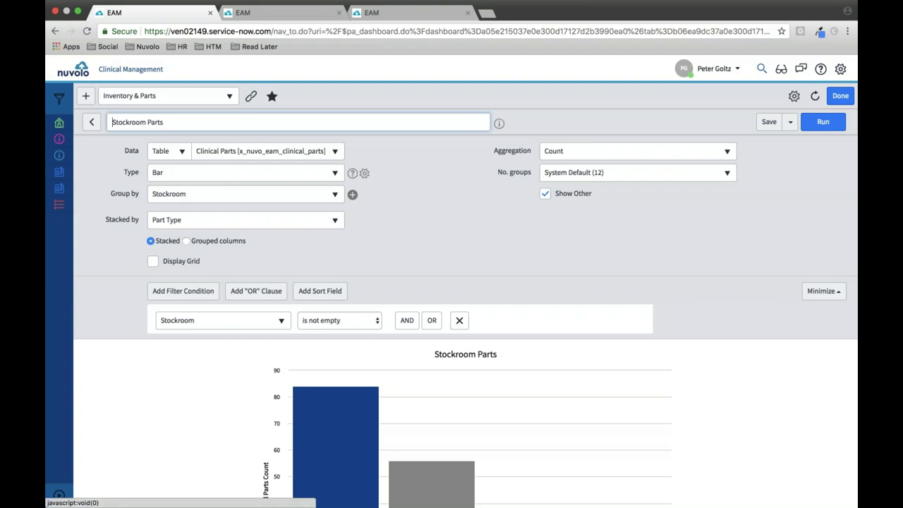
{"action": "scroll", "coordinate": [557, 169], "scroll_direction": "down", "scroll_amount": 5}
{"action": "mouse_move", "coordinate": [342, 370]}
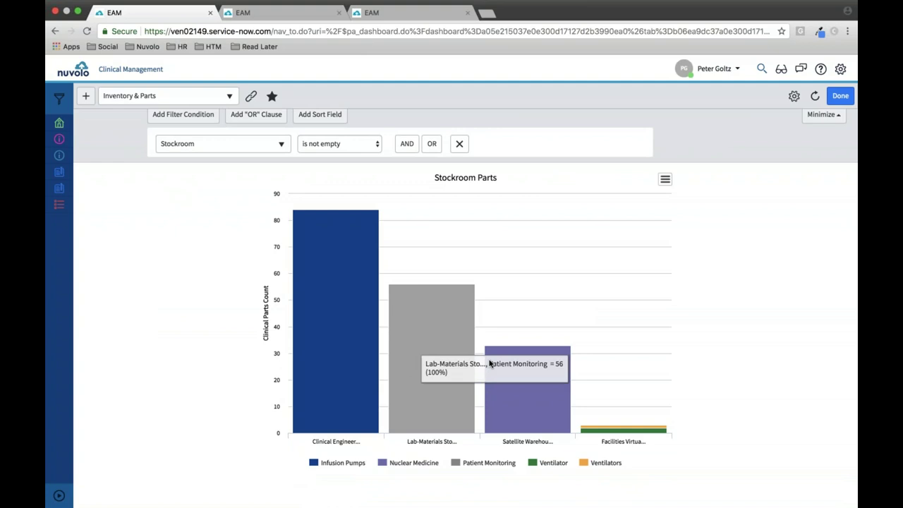
{"action": "scroll", "coordinate": [501, 359], "scroll_direction": "up", "scroll_amount": 5}
- Start a scheduled email of the Stockroom Parts report and fill in the recipient's e-mail address
{"action": "left_click", "coordinate": [790, 122]}
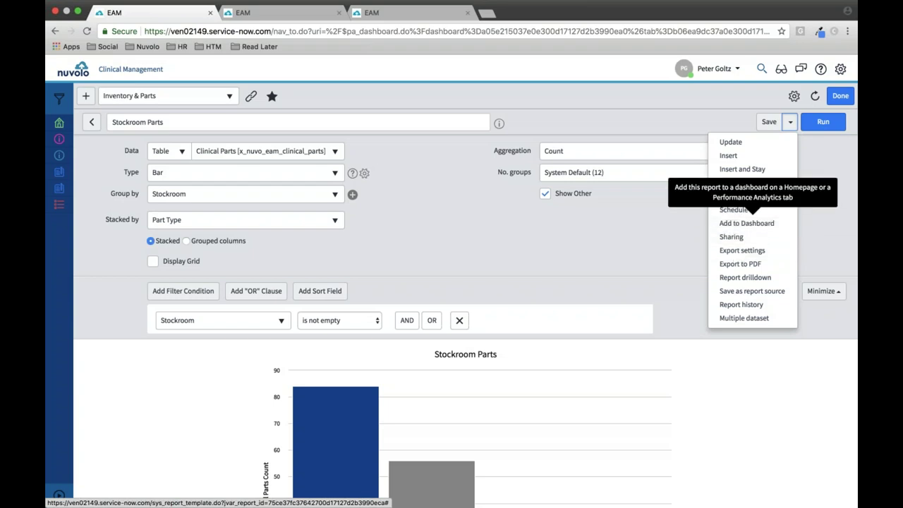
{"action": "left_click", "coordinate": [734, 210]}
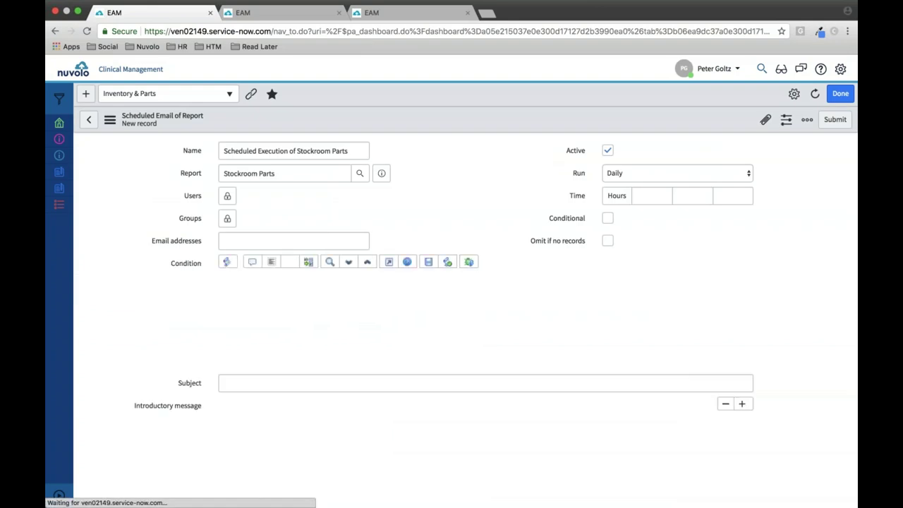
{"action": "left_click", "coordinate": [323, 243]}
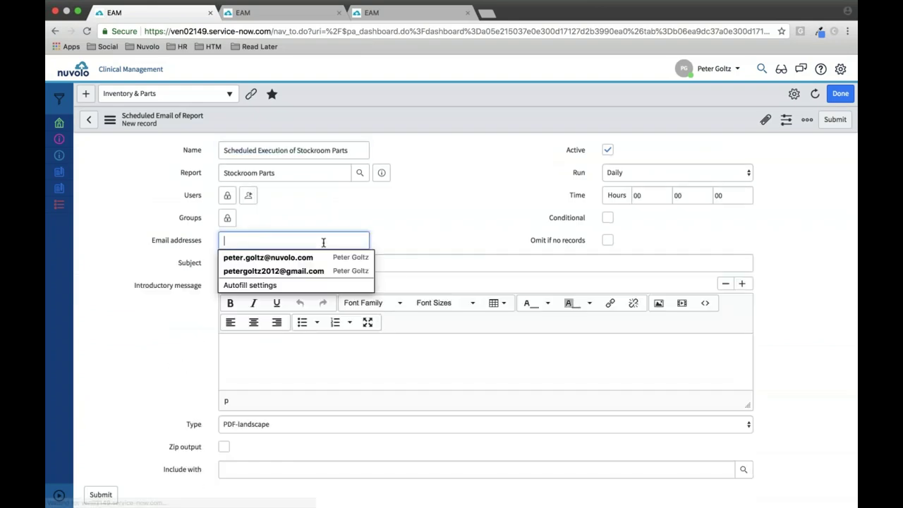
{"action": "key", "text": "Down"}
{"action": "key", "text": "Down"}
{"action": "key", "text": "Return"}
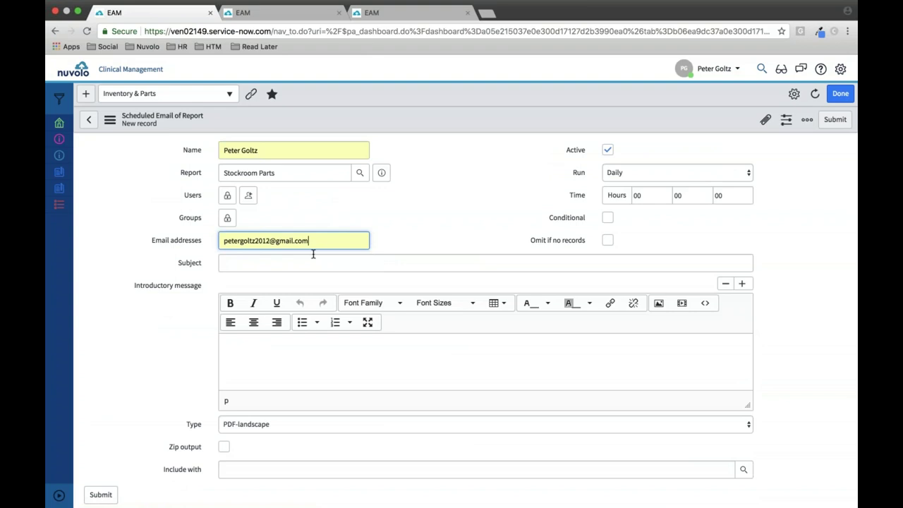
- Look over the scheduled email's report and run frequency fields, then leave the new record and discard its changes
{"action": "left_click", "coordinate": [282, 172]}
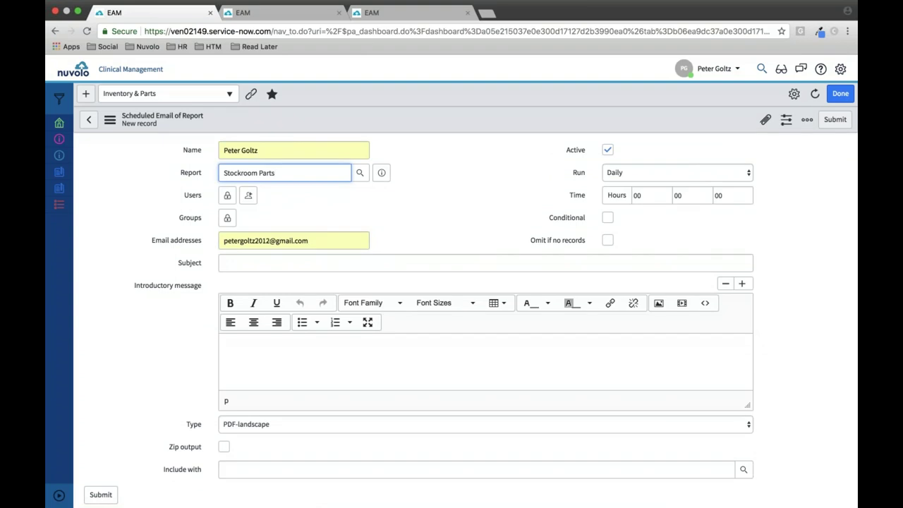
{"action": "scroll", "coordinate": [400, 414], "scroll_direction": "down", "scroll_amount": 2}
{"action": "scroll", "coordinate": [703, 264], "scroll_direction": "up", "scroll_amount": 2}
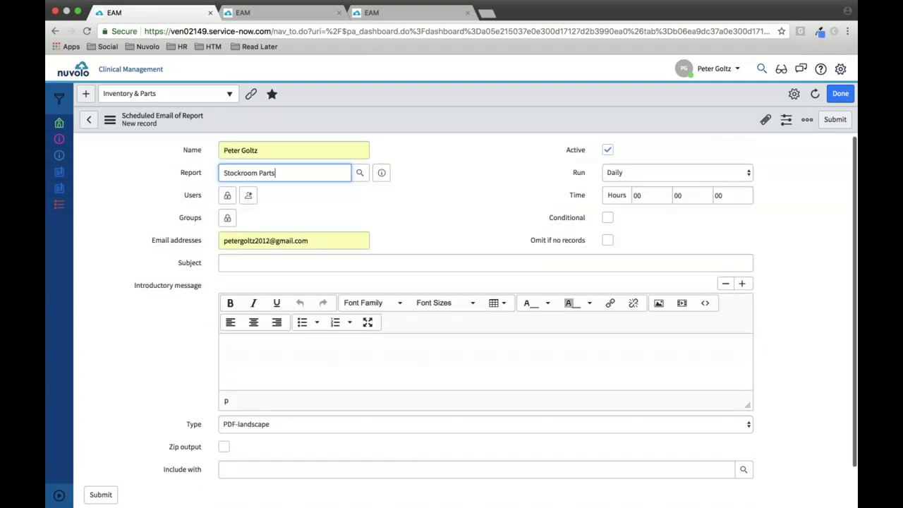
{"action": "left_click", "coordinate": [668, 175]}
{"action": "left_click", "coordinate": [404, 229]}
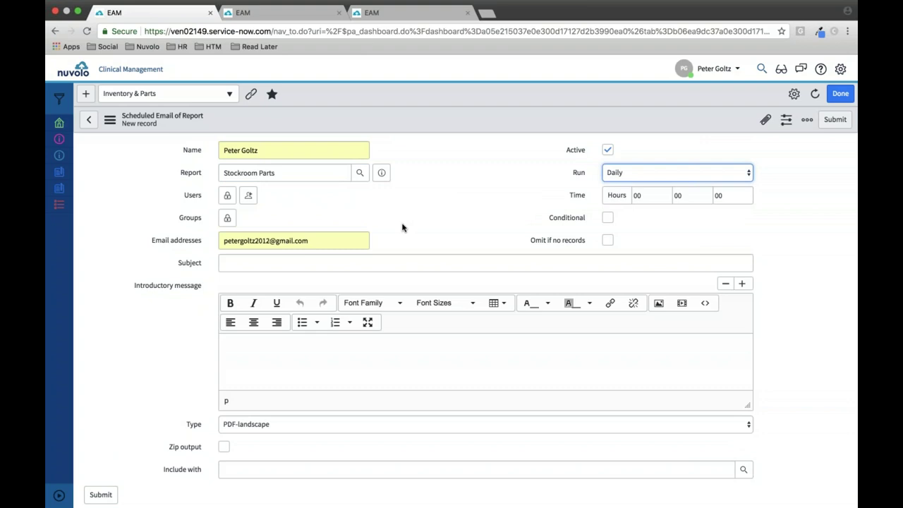
{"action": "left_click", "coordinate": [89, 120]}
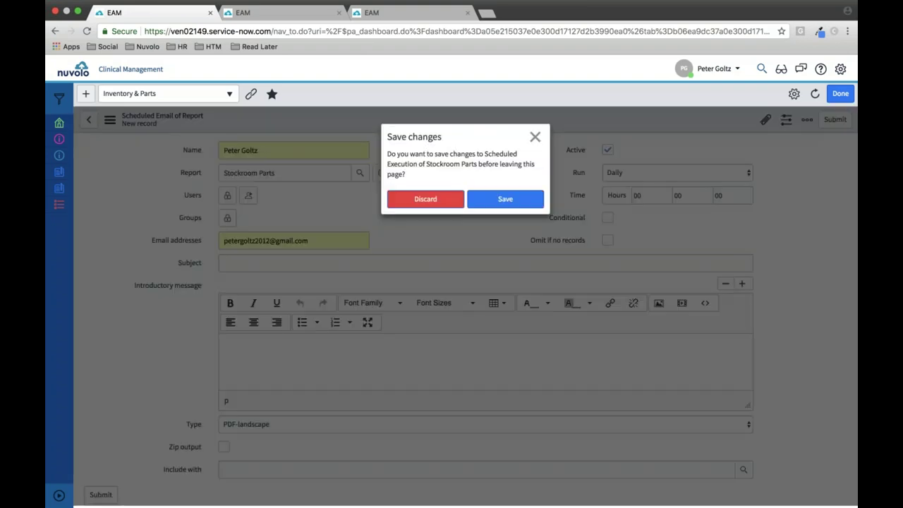
{"action": "left_click", "coordinate": [425, 198]}
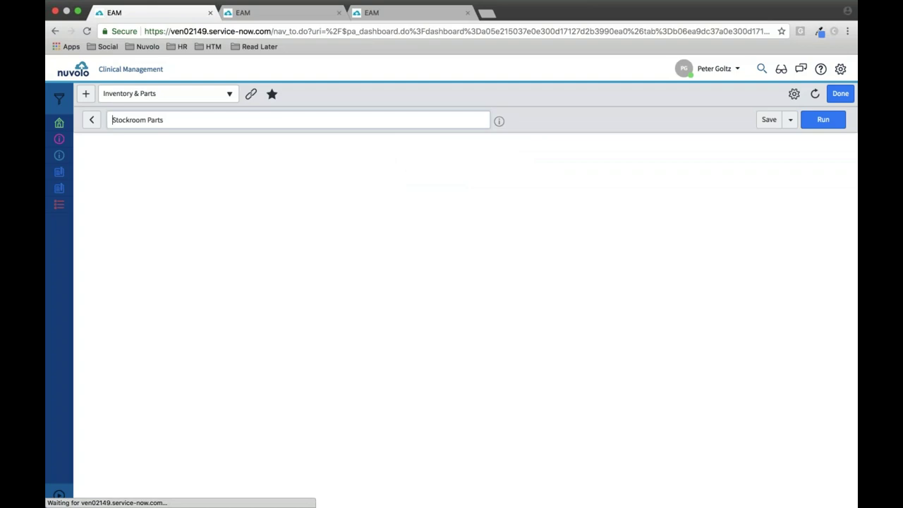
- Filter the Clinical Devices list by asset tag gesigna and open the GEsigna-12345 device record
{"action": "left_click", "coordinate": [280, 12]}
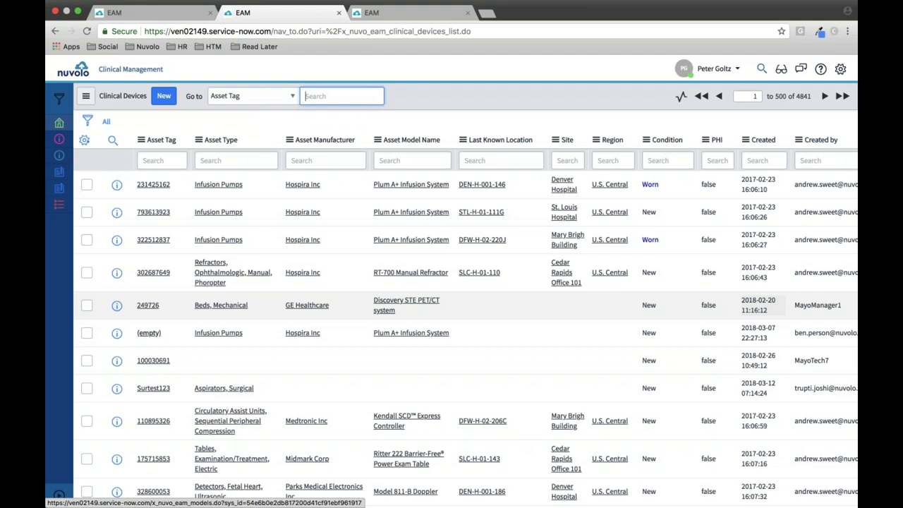
{"action": "left_click", "coordinate": [156, 160]}
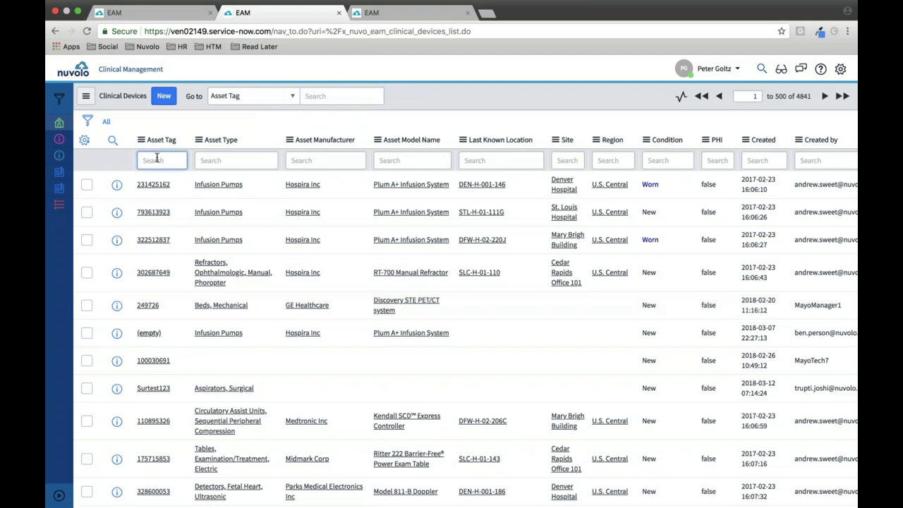
{"action": "type", "text": "gesima"}
{"action": "key", "text": "Return"}
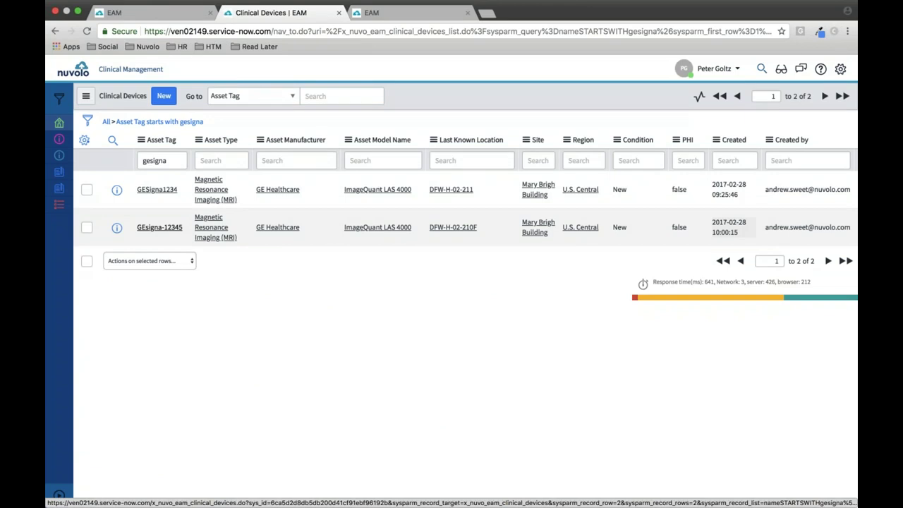
{"action": "left_click", "coordinate": [160, 228]}
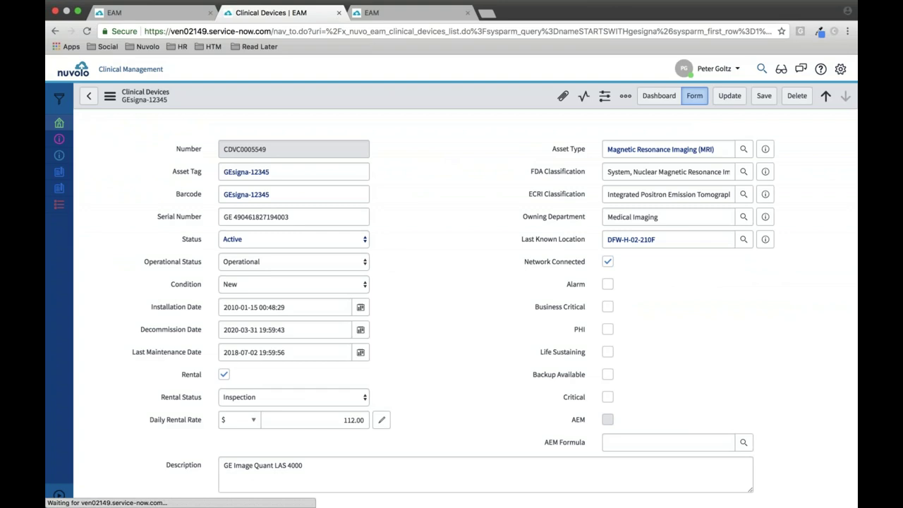
- Look over the GEsigna-12345 device record, from its general details and vendor data down to its clinical work orders
{"action": "scroll", "coordinate": [465, 303], "scroll_direction": "down", "scroll_amount": 5}
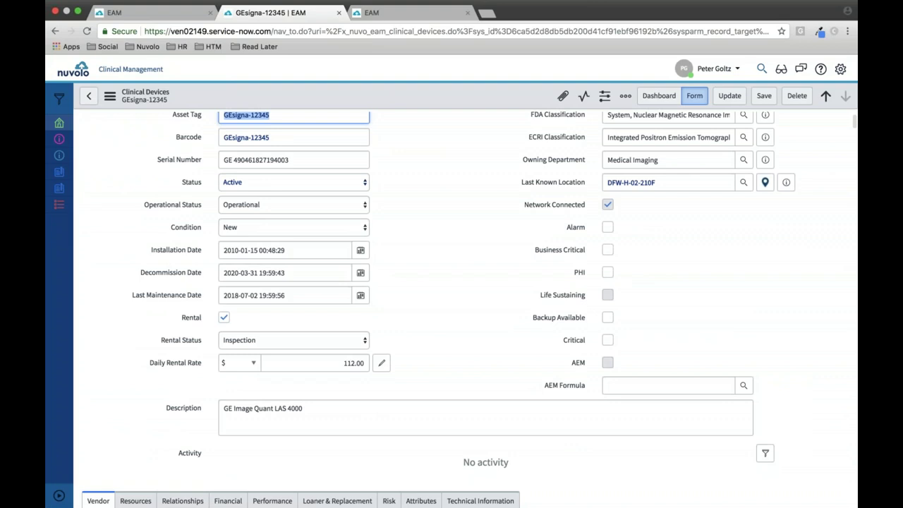
{"action": "scroll", "coordinate": [421, 282], "scroll_direction": "down", "scroll_amount": 5}
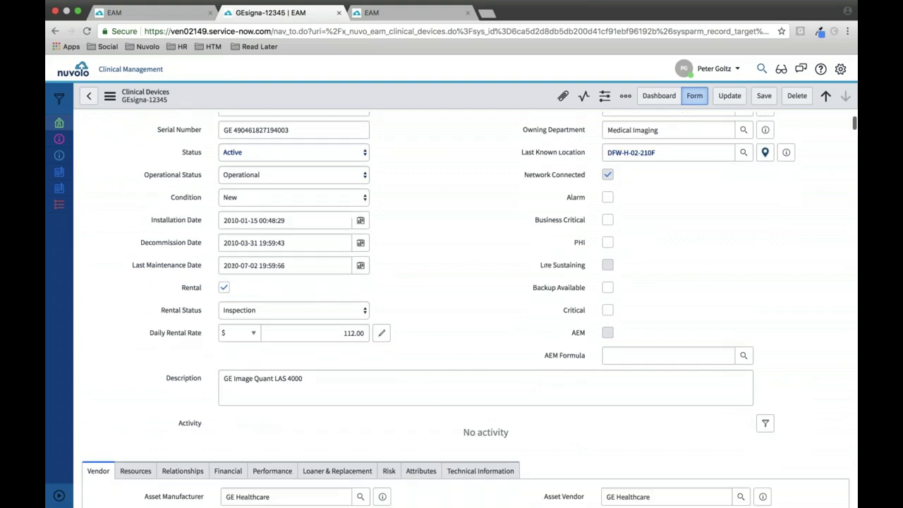
{"action": "scroll", "coordinate": [413, 254], "scroll_direction": "up", "scroll_amount": 6}
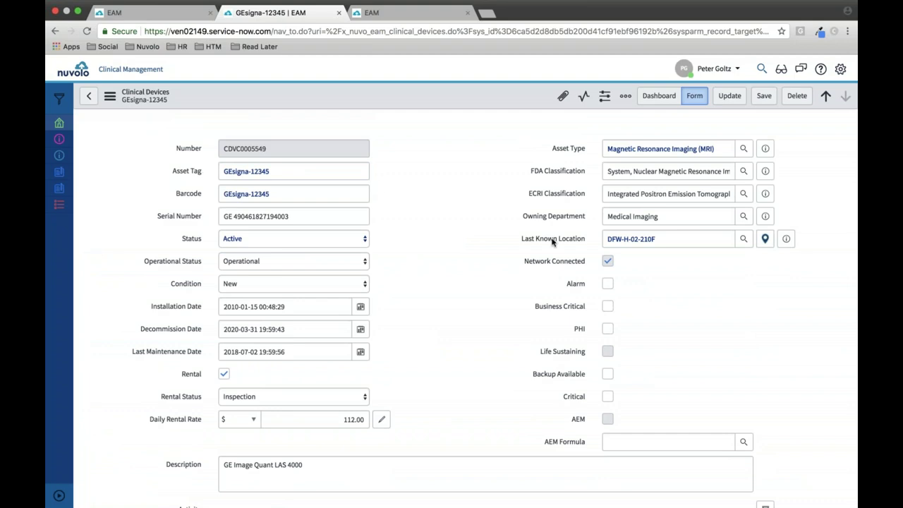
{"action": "scroll", "coordinate": [475, 257], "scroll_direction": "down", "scroll_amount": 1}
{"action": "scroll", "coordinate": [476, 257], "scroll_direction": "down", "scroll_amount": 5}
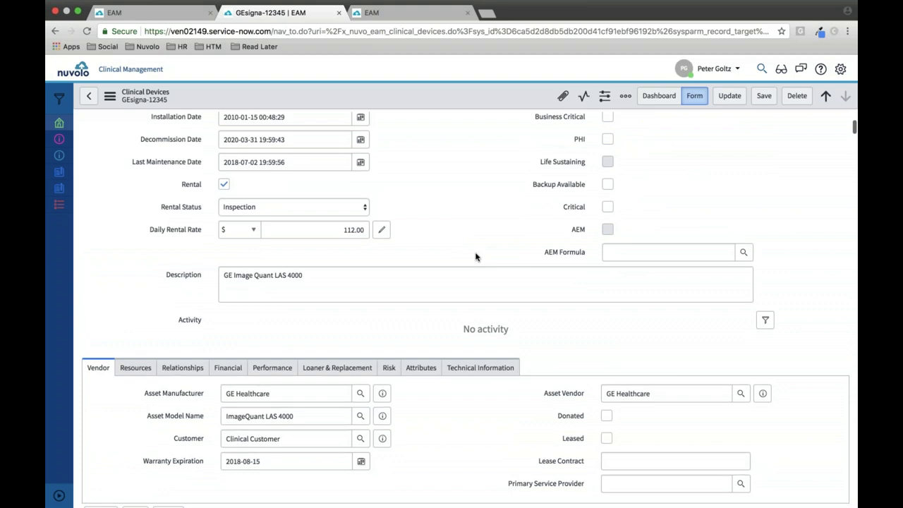
{"action": "scroll", "coordinate": [475, 257], "scroll_direction": "up", "scroll_amount": 5}
{"action": "scroll", "coordinate": [476, 256], "scroll_direction": "down", "scroll_amount": 5}
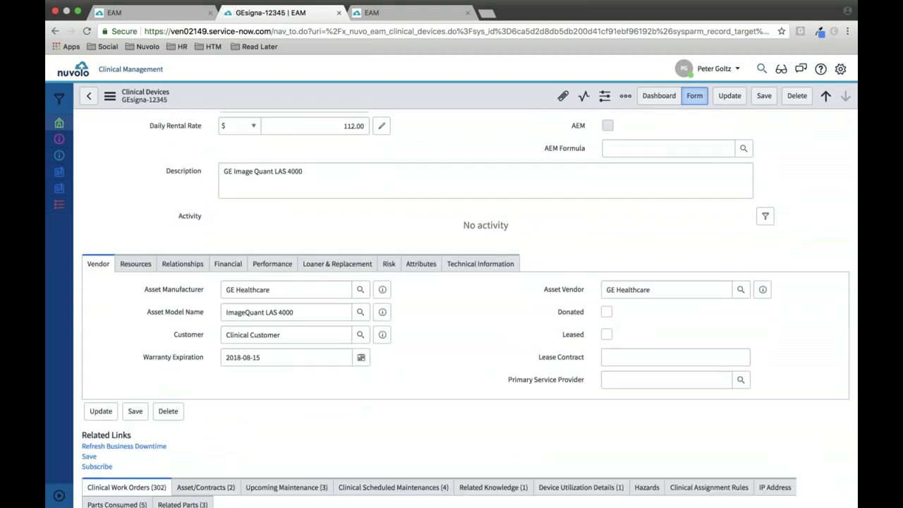
{"action": "scroll", "coordinate": [526, 301], "scroll_direction": "down", "scroll_amount": 3}
{"action": "scroll", "coordinate": [526, 301], "scroll_direction": "down", "scroll_amount": 2}
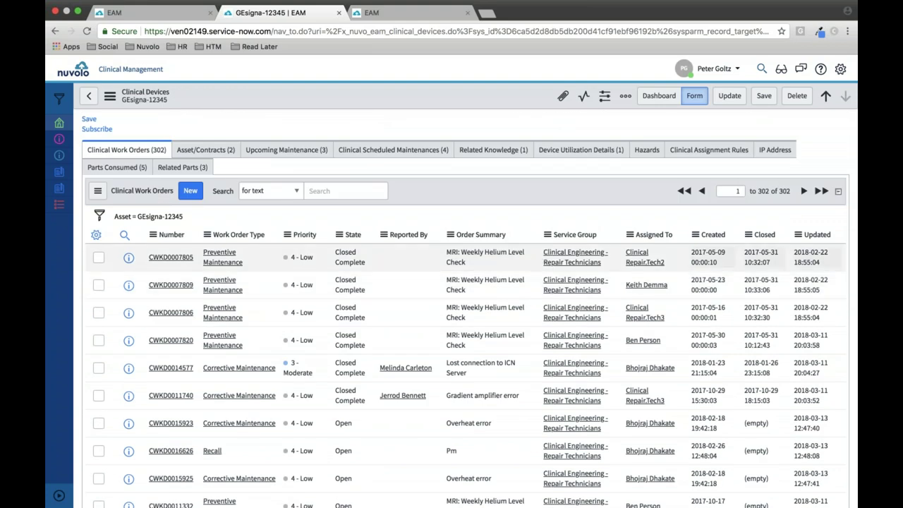
- Review the device's consumed parts with their amounts, and view its related parts
{"action": "left_click", "coordinate": [124, 173]}
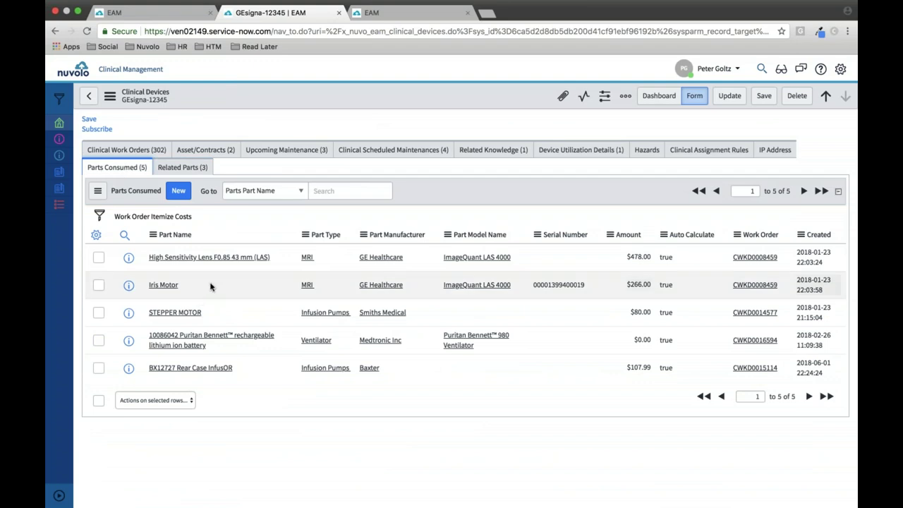
{"action": "scroll", "coordinate": [211, 286], "scroll_direction": "down", "scroll_amount": 1}
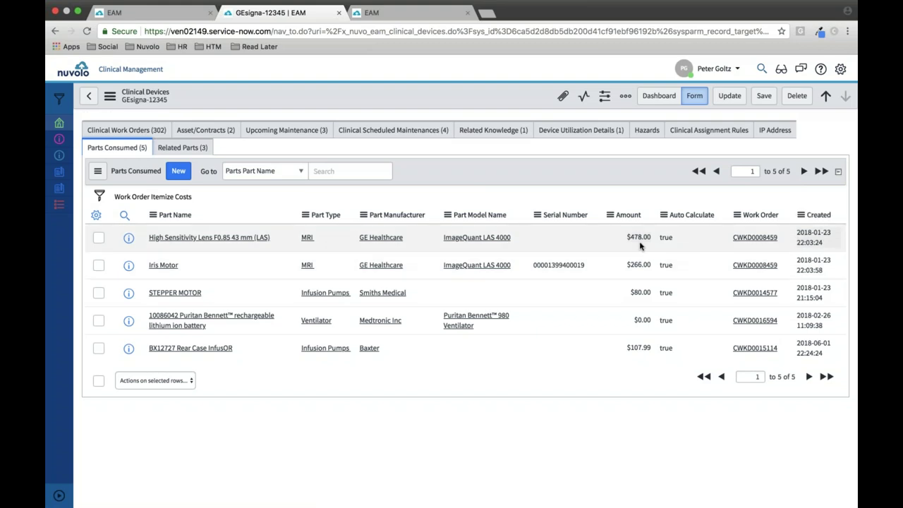
{"action": "left_click", "coordinate": [200, 148]}
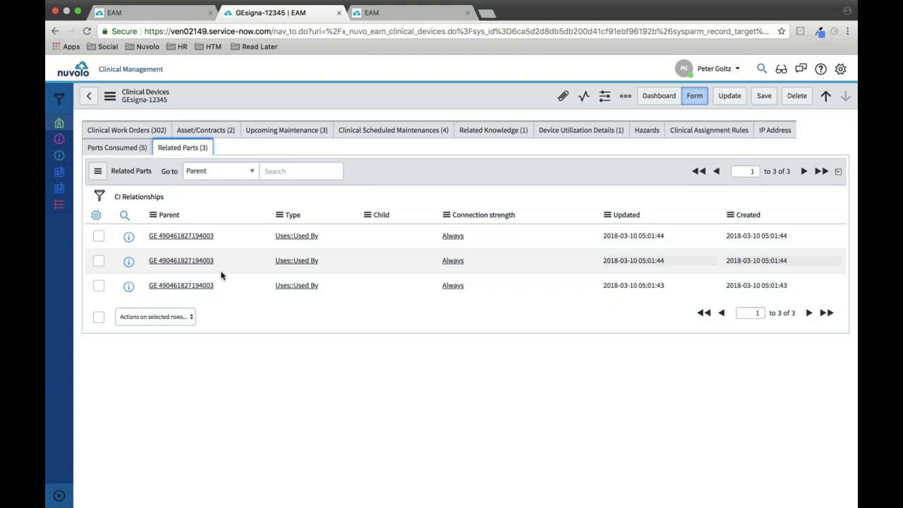
{"action": "scroll", "coordinate": [295, 175], "scroll_direction": "up", "scroll_amount": 1}
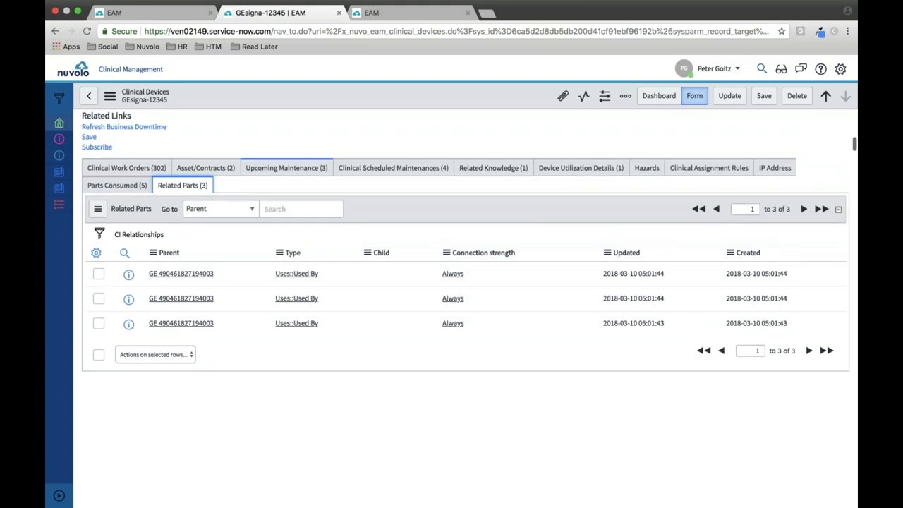
- From the consumed parts, open the High Sensitivity Lens F0.85 43 mm (LAS) cost record and its linked stockroom part record
{"action": "left_click", "coordinate": [118, 184]}
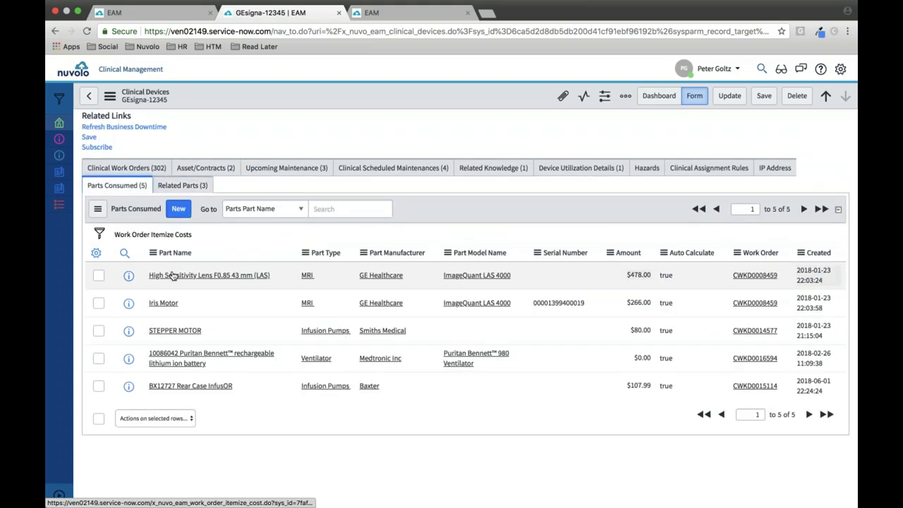
{"action": "left_click", "coordinate": [128, 276]}
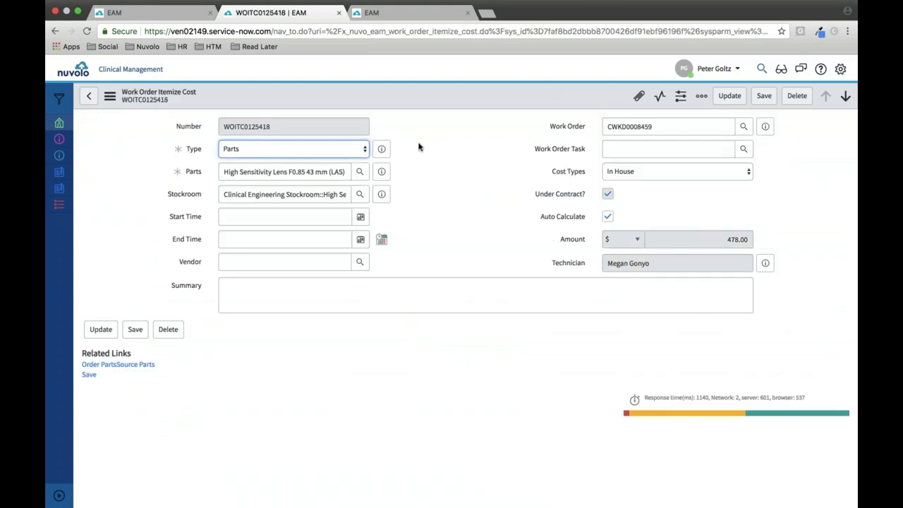
{"action": "left_click", "coordinate": [381, 194]}
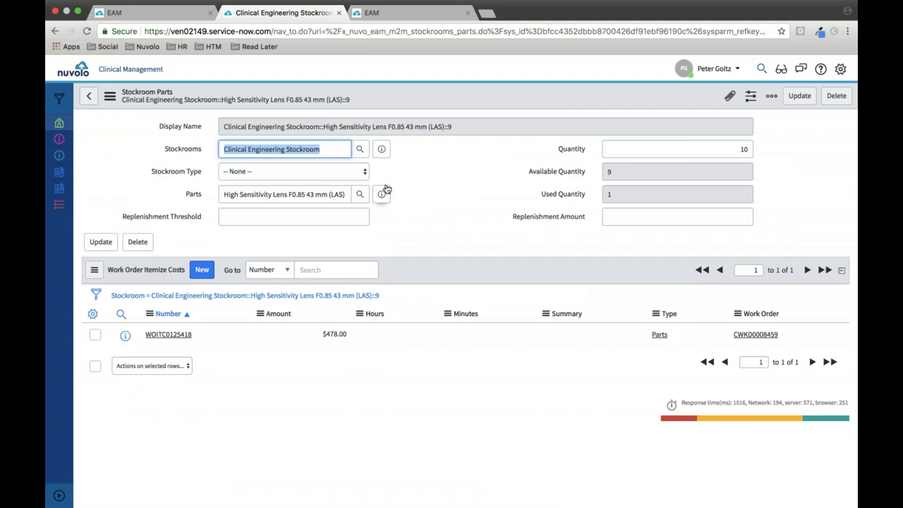
{"action": "left_click", "coordinate": [380, 151]}
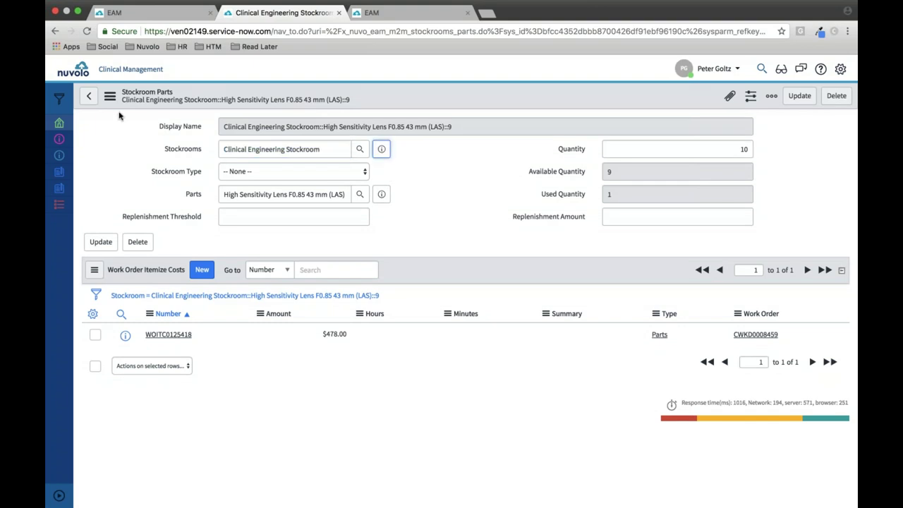
- Find the clinical Stockrooms list by filtering the navigator for stock, and open the Bio-Medical Engineering Stores record
{"action": "left_click", "coordinate": [59, 99]}
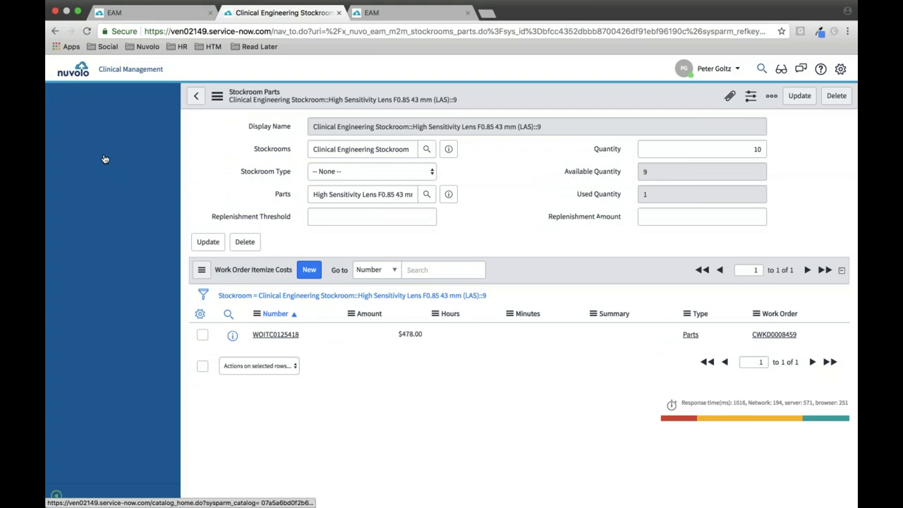
{"action": "type", "text": "stock"}
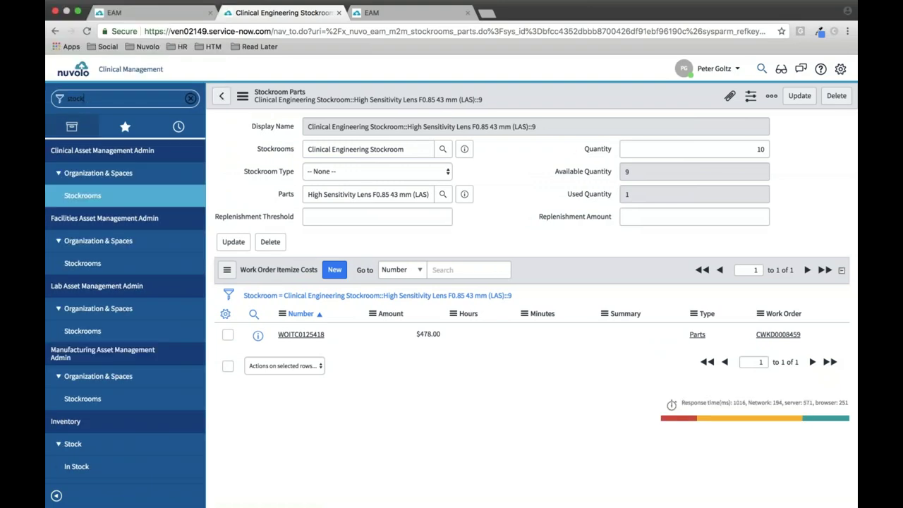
{"action": "left_click", "coordinate": [82, 195]}
{"action": "left_click", "coordinate": [55, 497]}
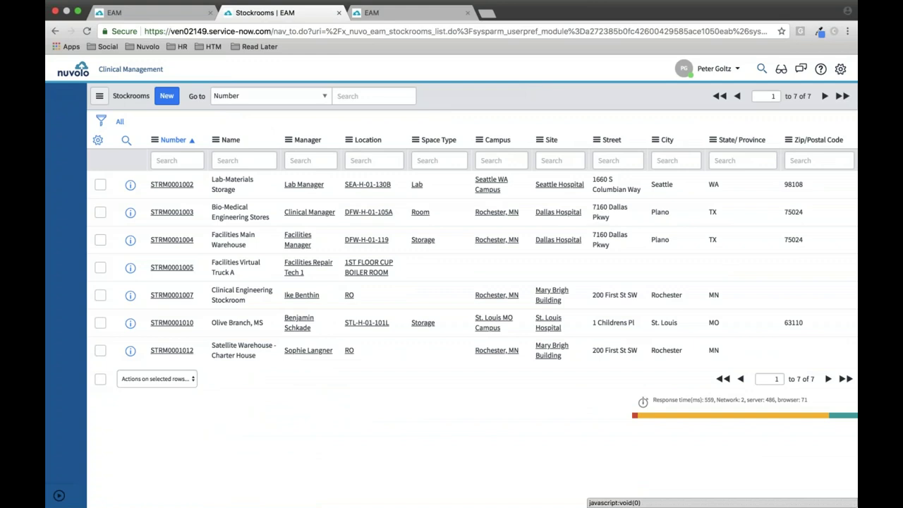
{"action": "scroll", "coordinate": [718, 180], "scroll_direction": "down", "scroll_amount": 1}
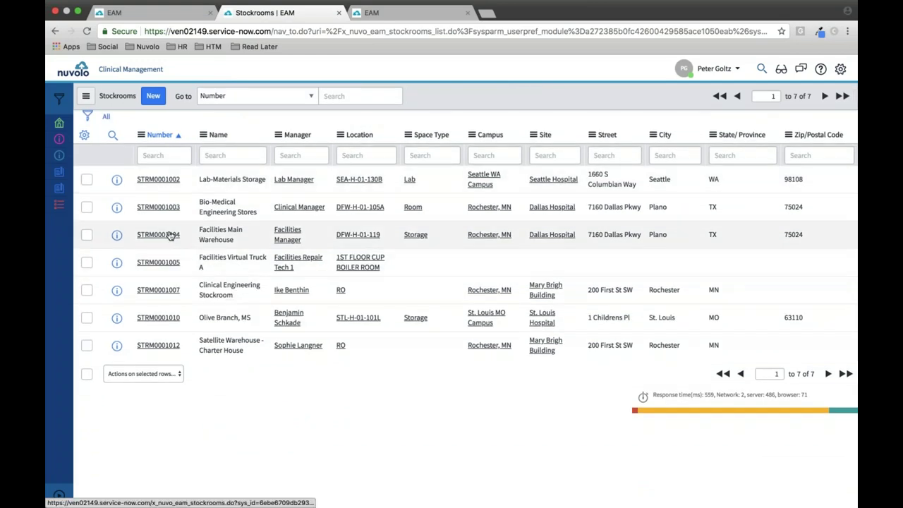
{"action": "left_click", "coordinate": [160, 209]}
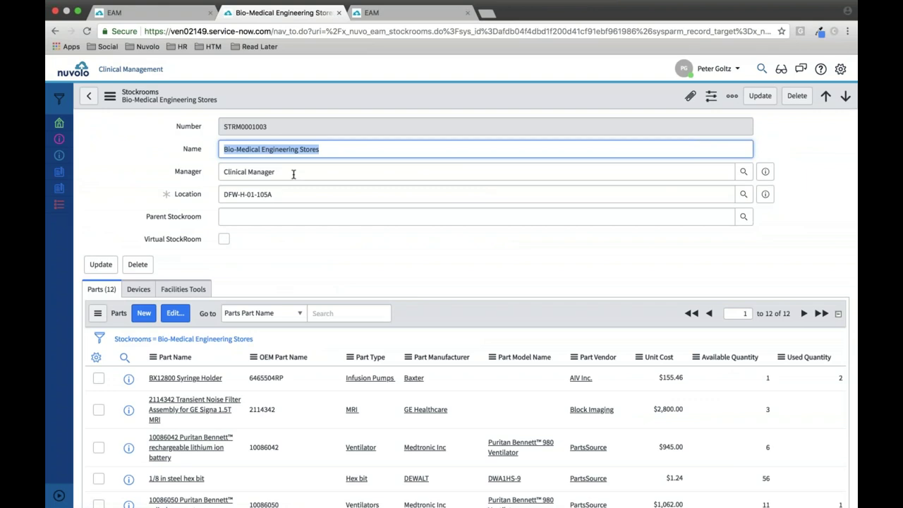
- Review the stockroom's parts, costs and quantities, open the 2114342 Transient Noise Filter Assembly entry, and return to the stockroom record
{"action": "scroll", "coordinate": [294, 174], "scroll_direction": "down", "scroll_amount": 3}
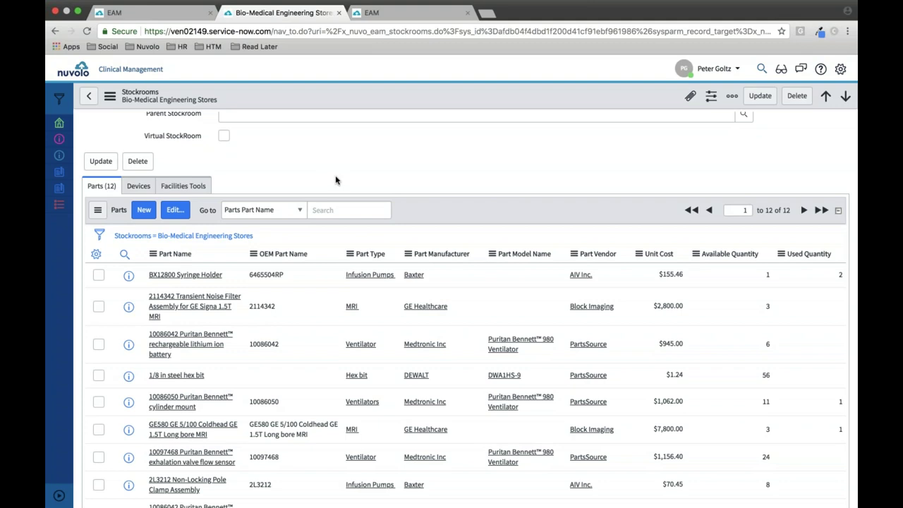
{"action": "scroll", "coordinate": [329, 179], "scroll_direction": "down", "scroll_amount": 1}
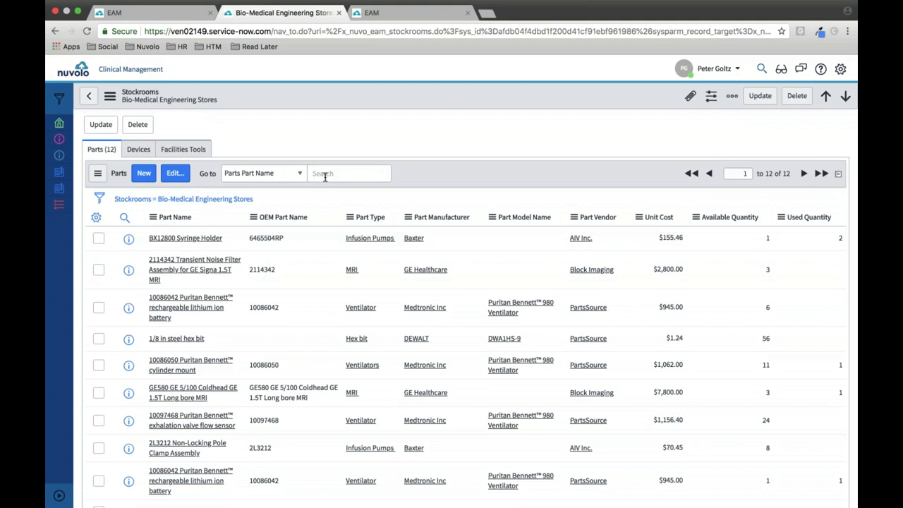
{"action": "scroll", "coordinate": [325, 177], "scroll_direction": "down", "scroll_amount": 2}
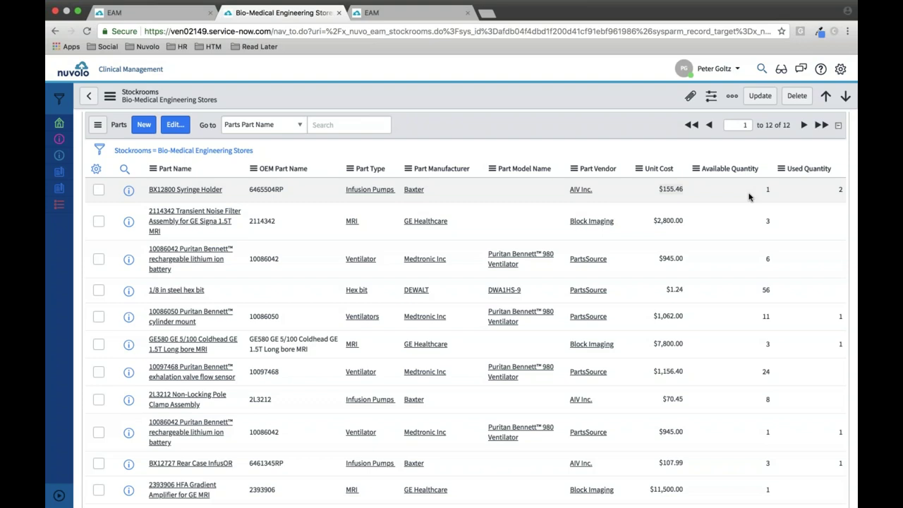
{"action": "scroll", "coordinate": [749, 197], "scroll_direction": "down", "scroll_amount": 1}
{"action": "left_click", "coordinate": [212, 208]}
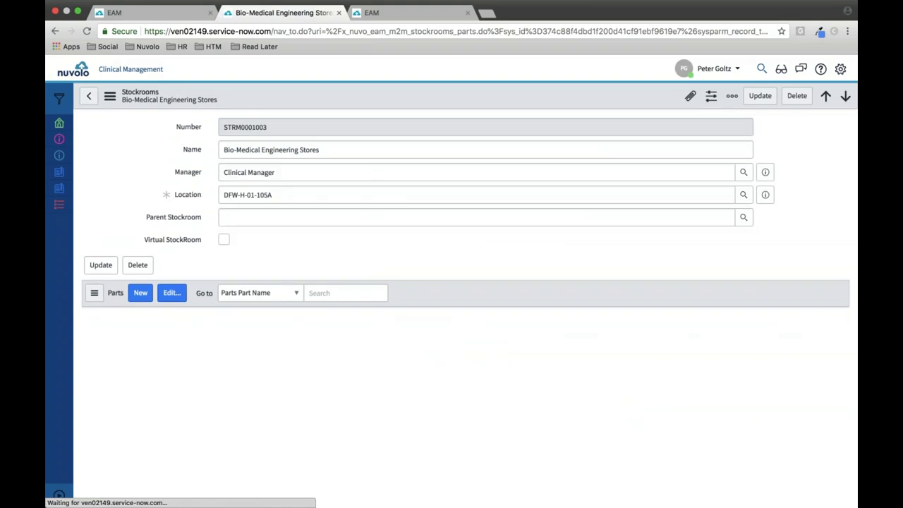
{"action": "left_click", "coordinate": [379, 12]}
{"action": "left_click", "coordinate": [305, 15]}
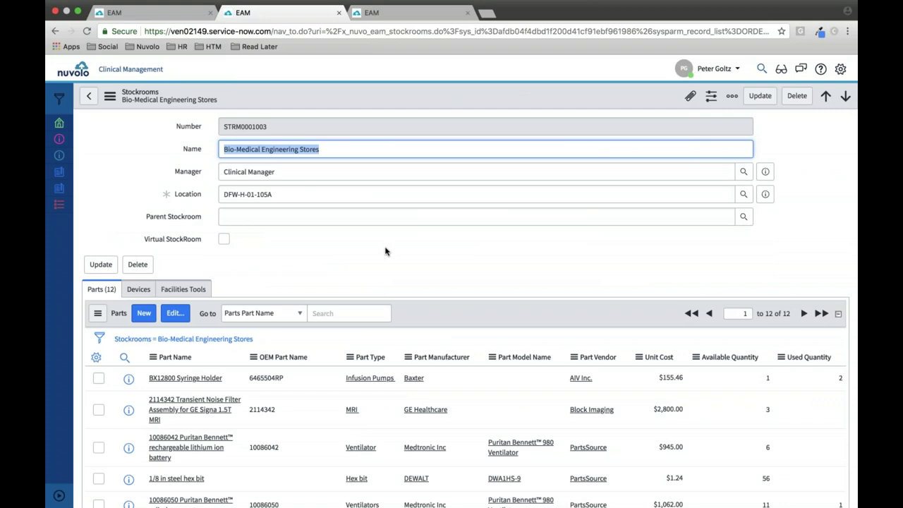
- Switch to the MRI: Weekly Helium Level Check work order and start a new itemized cost for it
{"action": "left_click", "coordinate": [410, 16]}
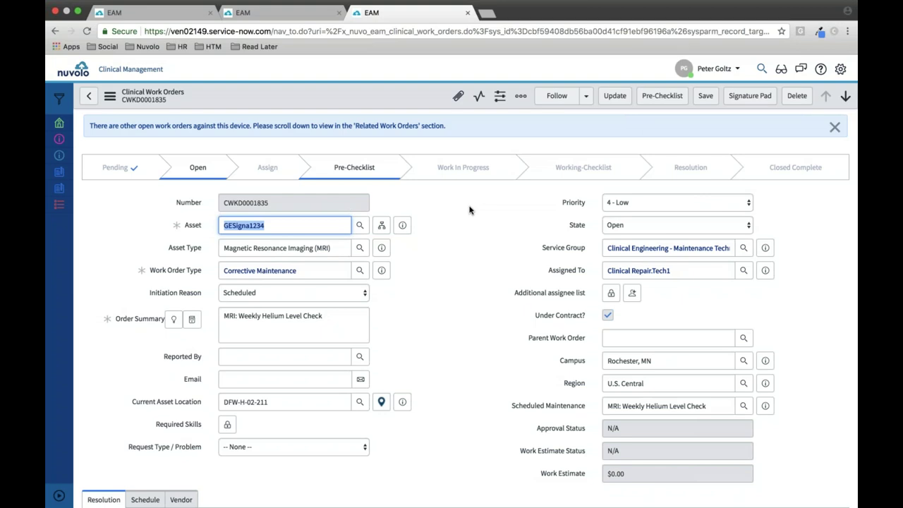
{"action": "scroll", "coordinate": [469, 209], "scroll_direction": "down", "scroll_amount": 1}
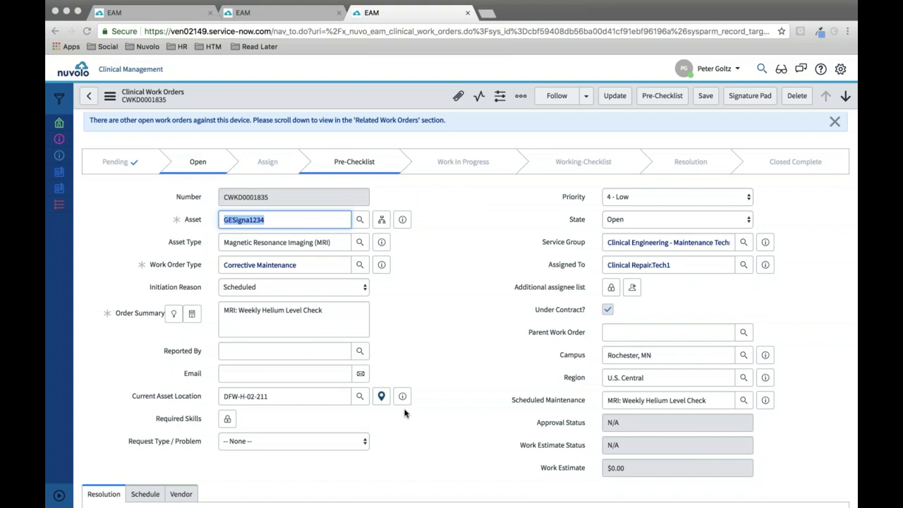
{"action": "scroll", "coordinate": [476, 418], "scroll_direction": "down", "scroll_amount": 10}
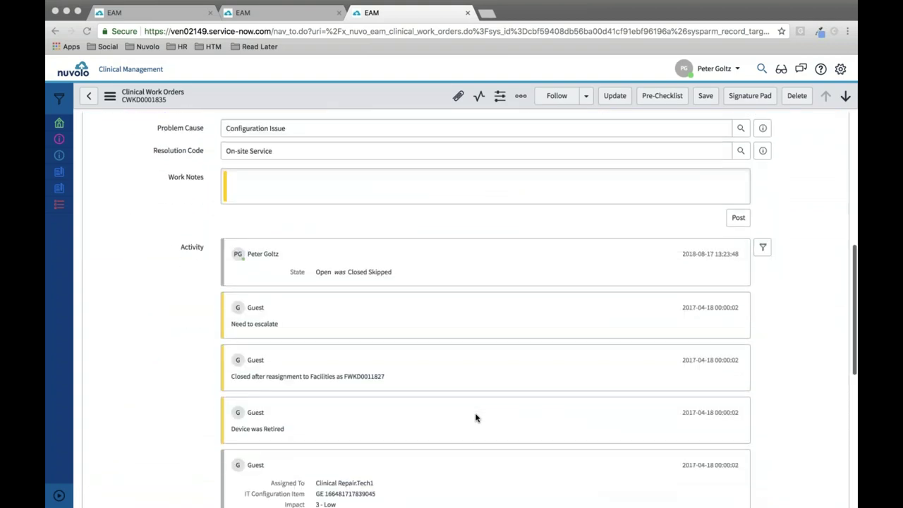
{"action": "scroll", "coordinate": [475, 417], "scroll_direction": "down", "scroll_amount": 4}
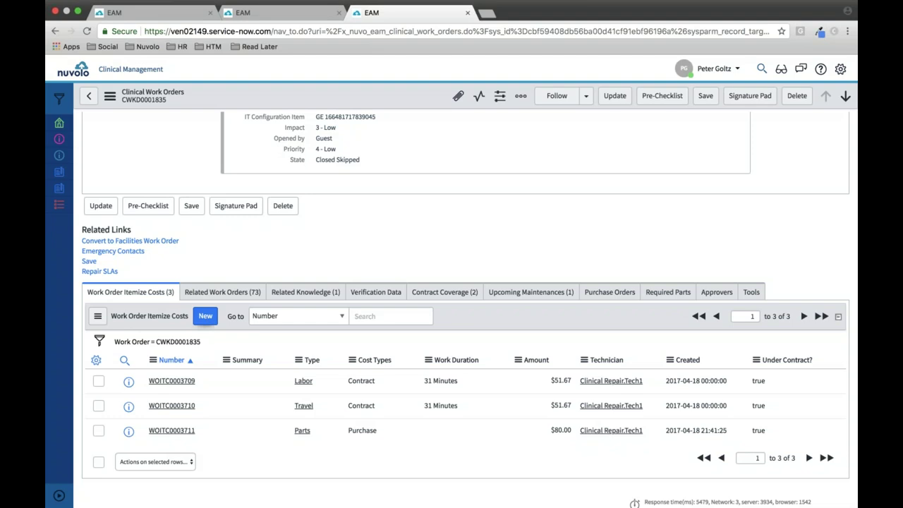
{"action": "left_click", "coordinate": [205, 317]}
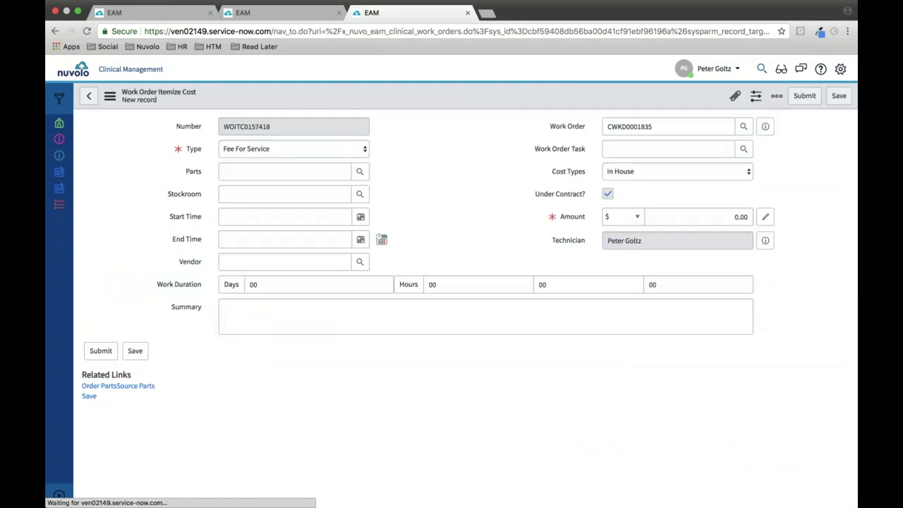
- Set the cost type to Parts and select the 2114342 Transient Noise Filter Assembly from the Bio-Medical Engineering Stores stockroom
{"action": "left_click", "coordinate": [293, 151]}
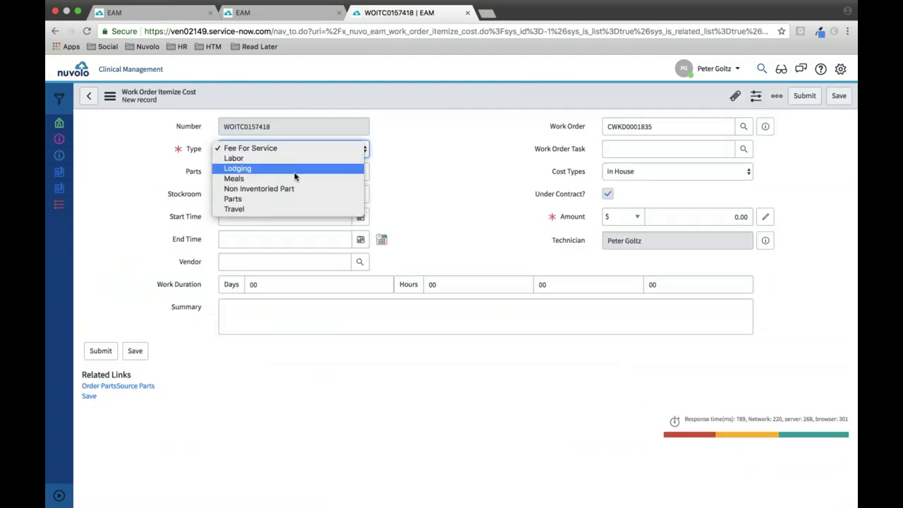
{"action": "left_click", "coordinate": [284, 199]}
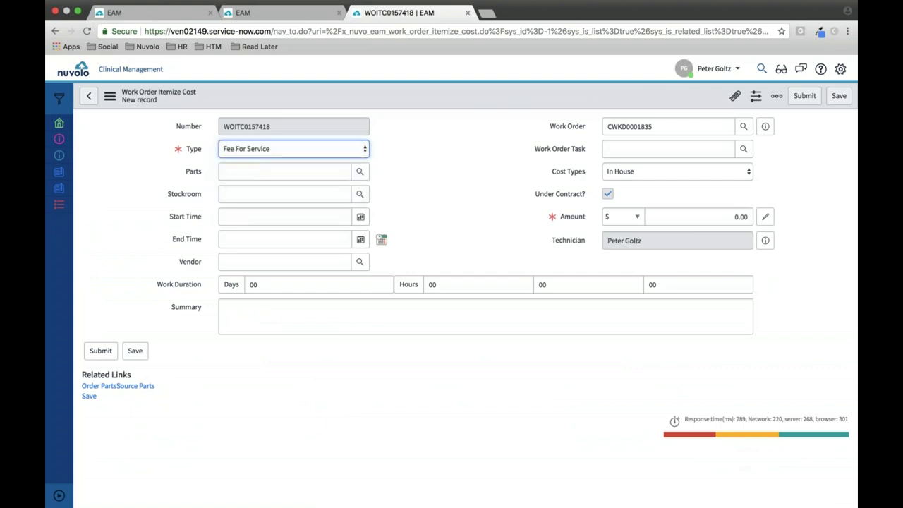
{"action": "left_click", "coordinate": [360, 172]}
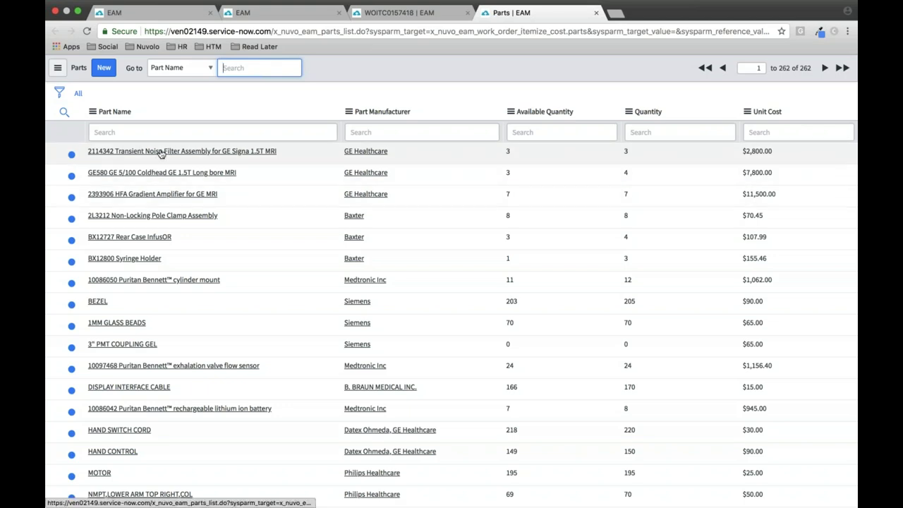
{"action": "left_click", "coordinate": [187, 152]}
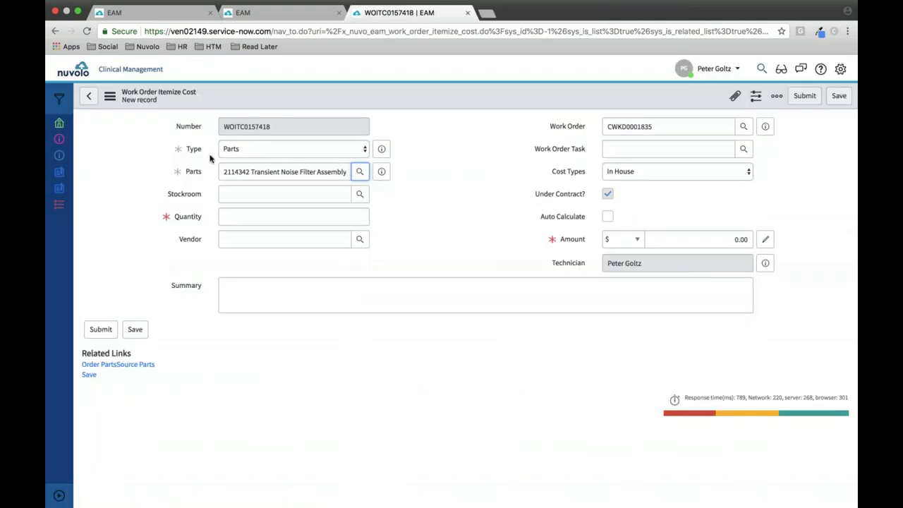
{"action": "left_click", "coordinate": [360, 194]}
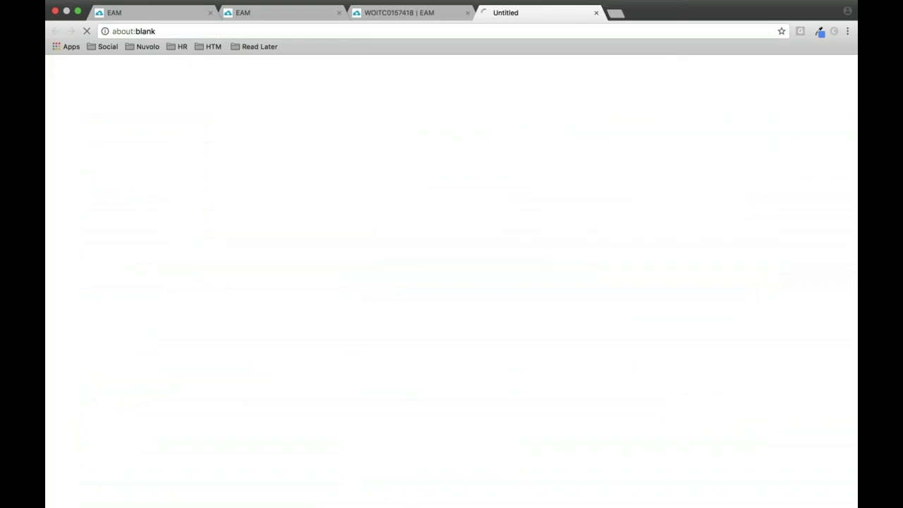
{"action": "left_click", "coordinate": [125, 151]}
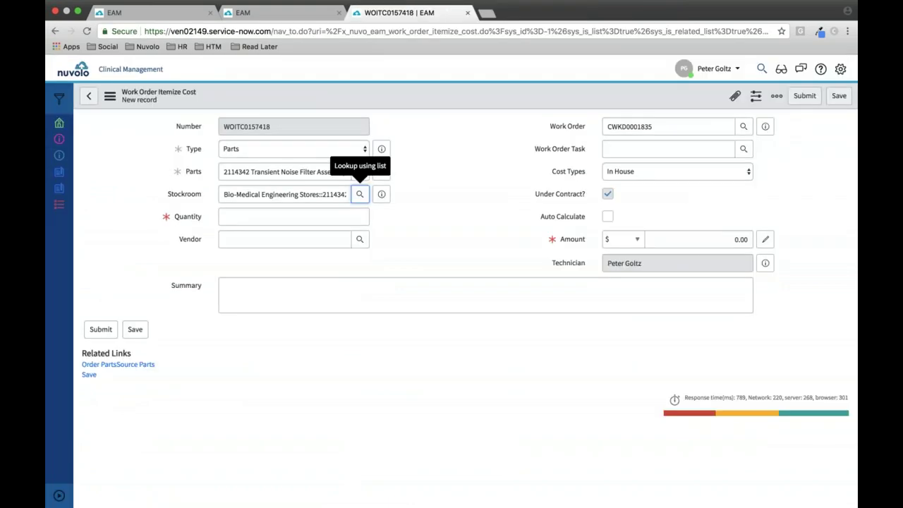
- Set the part quantity to 1, turn on Auto Calculate for the cost, and open the PartsSource site from the related link
{"action": "left_click", "coordinate": [292, 216]}
{"action": "type", "text": "1"}
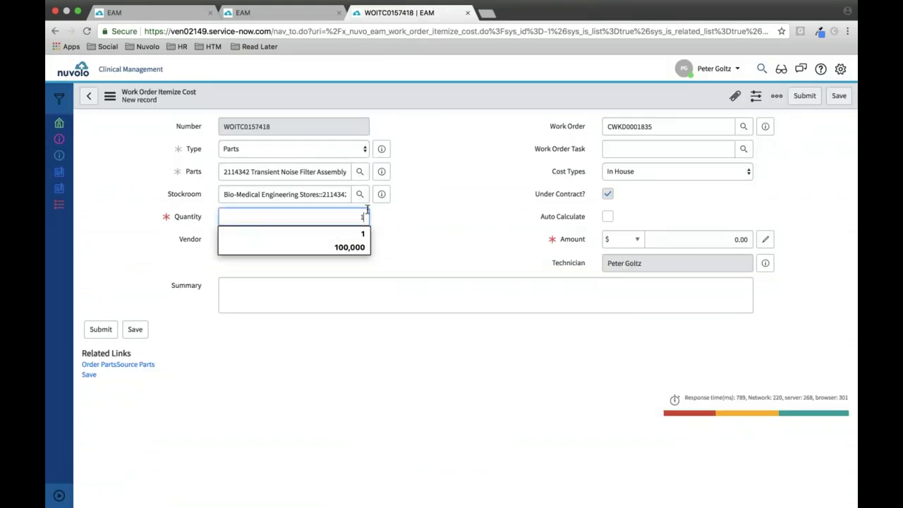
{"action": "key", "text": "Tab"}
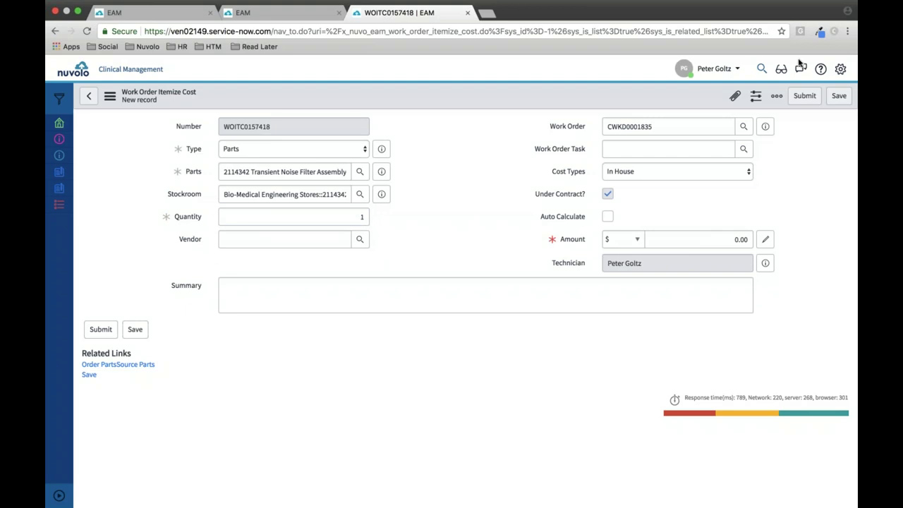
{"action": "left_click", "coordinate": [608, 218]}
{"action": "left_click", "coordinate": [610, 218]}
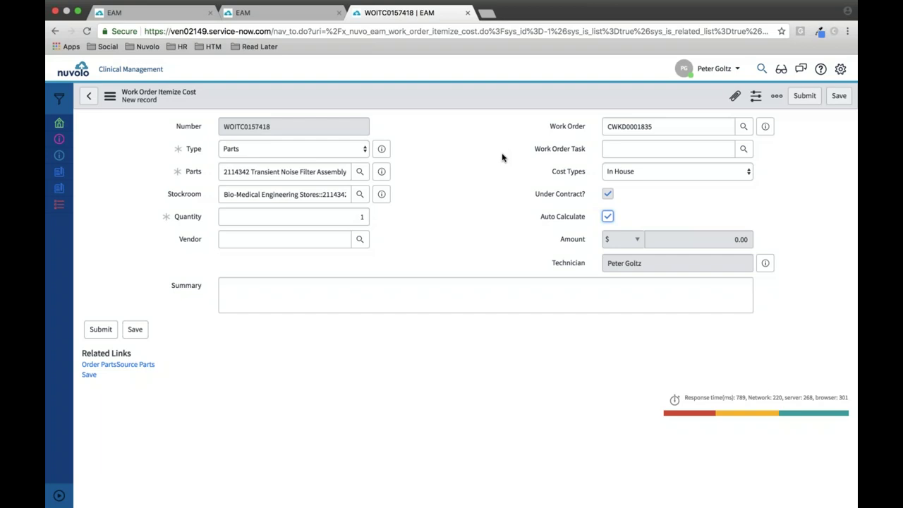
{"action": "left_click", "coordinate": [132, 369]}
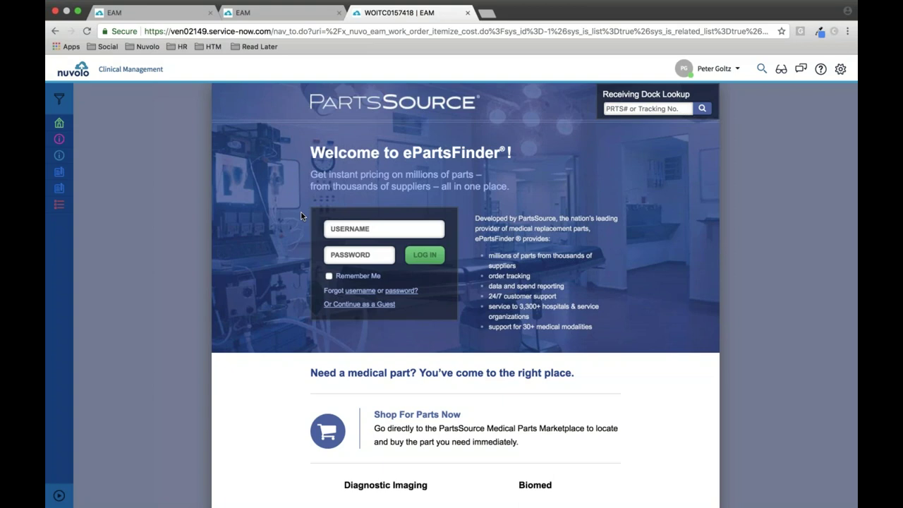
- Switch to the mirrored iPad in Reflector 3 and stop its screen mirroring
{"action": "mouse_move", "coordinate": [286, 23]}
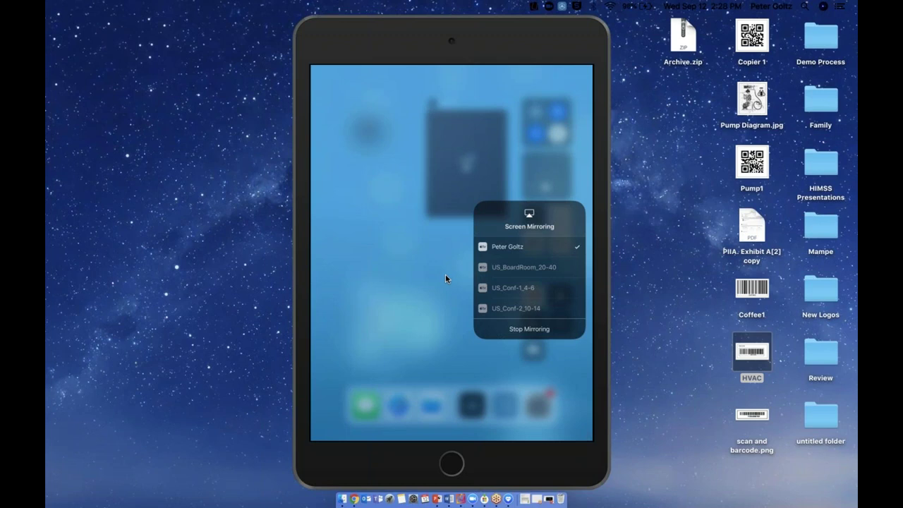
{"action": "left_click", "coordinate": [489, 191]}
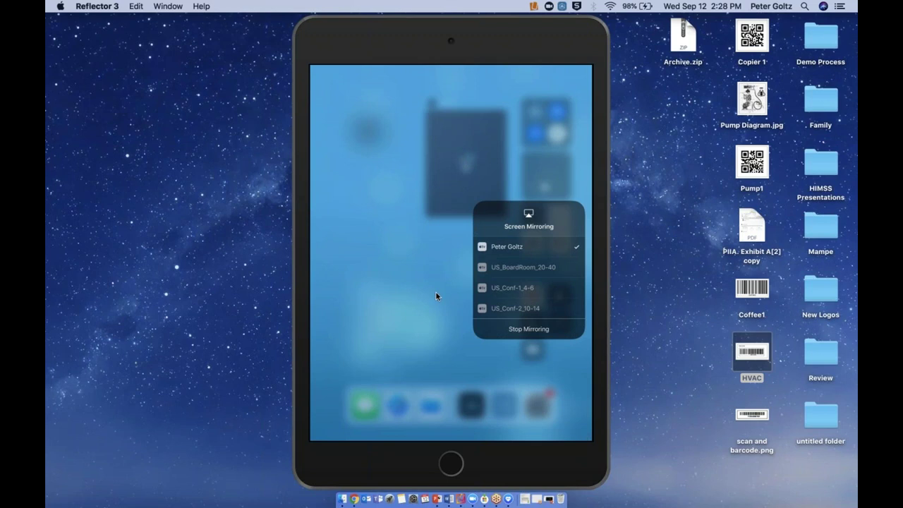
{"action": "left_click", "coordinate": [529, 329]}
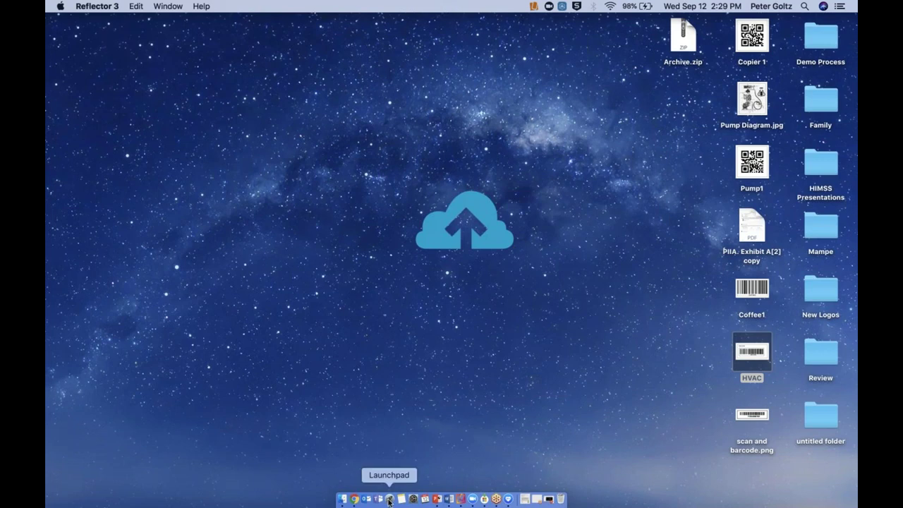
- Find and launch QuickTime Player and start a new movie recording
{"action": "left_click", "coordinate": [263, 307]}
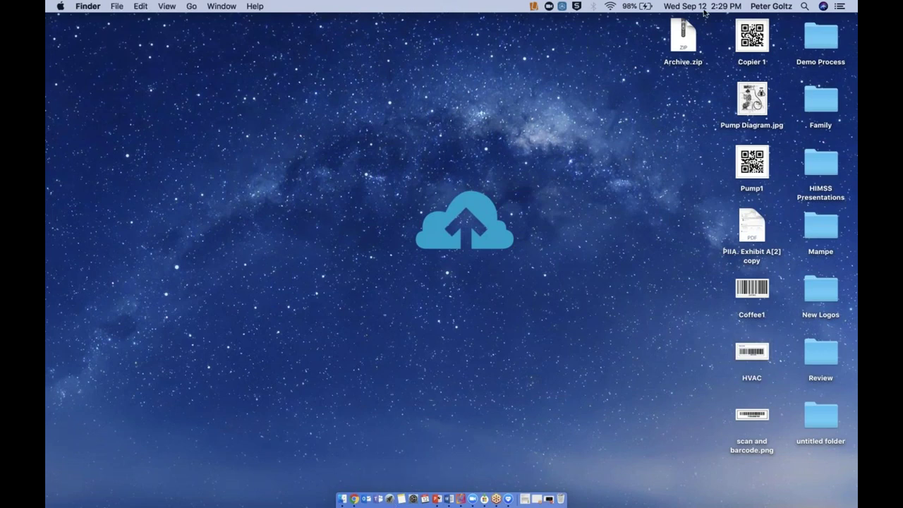
{"action": "left_click", "coordinate": [803, 5]}
{"action": "type", "text": "quickti"}
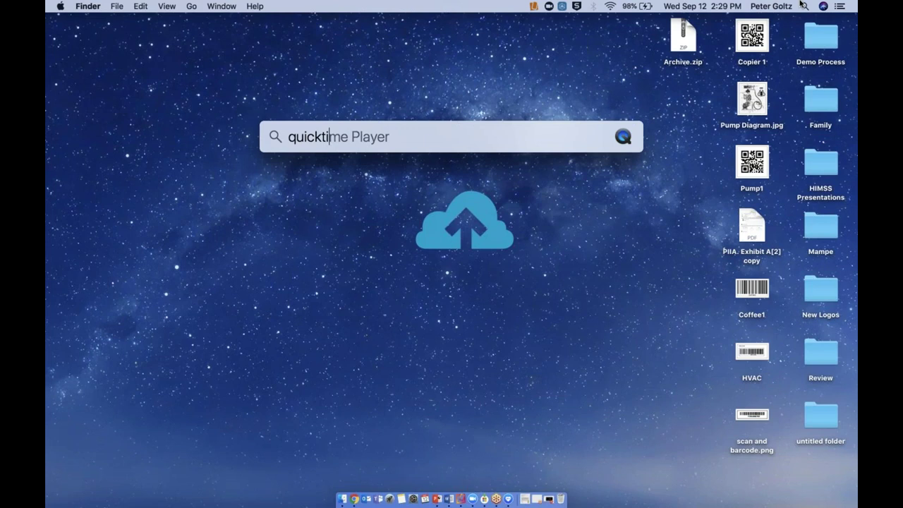
{"action": "key", "text": "Return"}
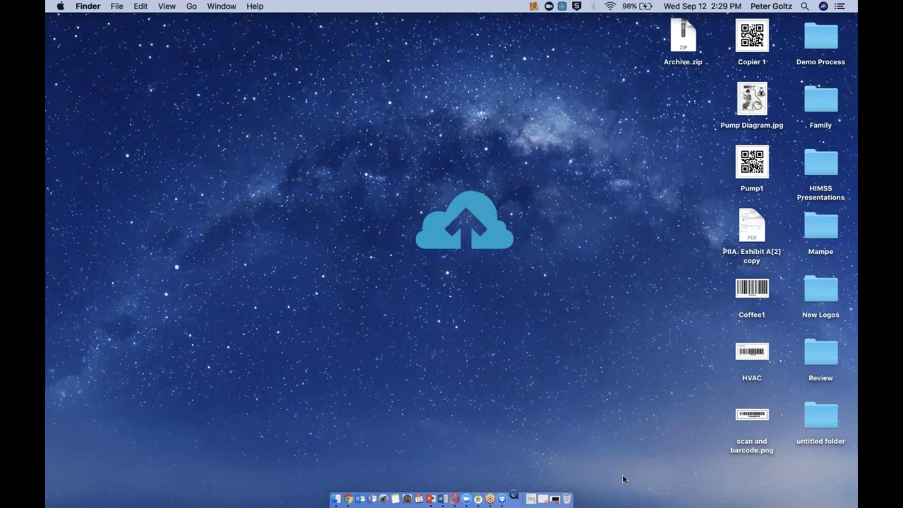
{"action": "right_click", "coordinate": [513, 498]}
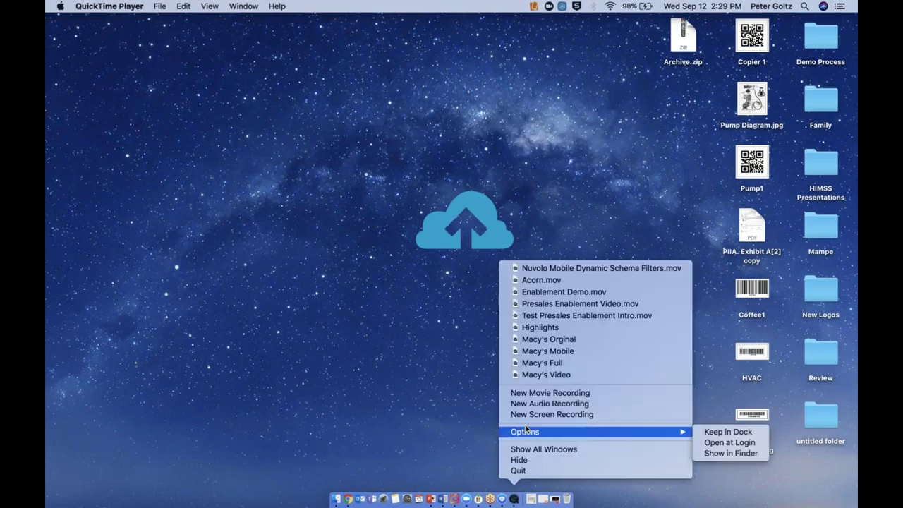
{"action": "left_click", "coordinate": [532, 398]}
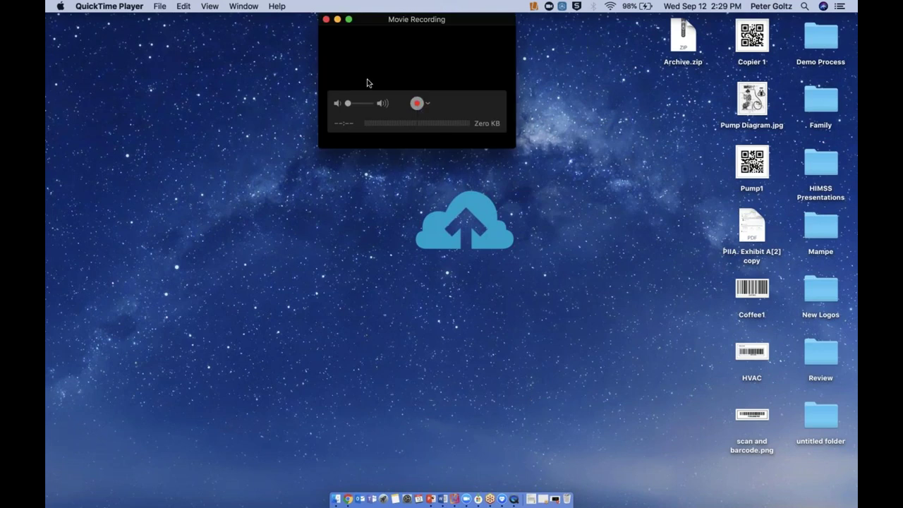
- Try to use the connected mobile device as the movie recording's camera, declining the required software update
{"action": "left_click", "coordinate": [427, 102]}
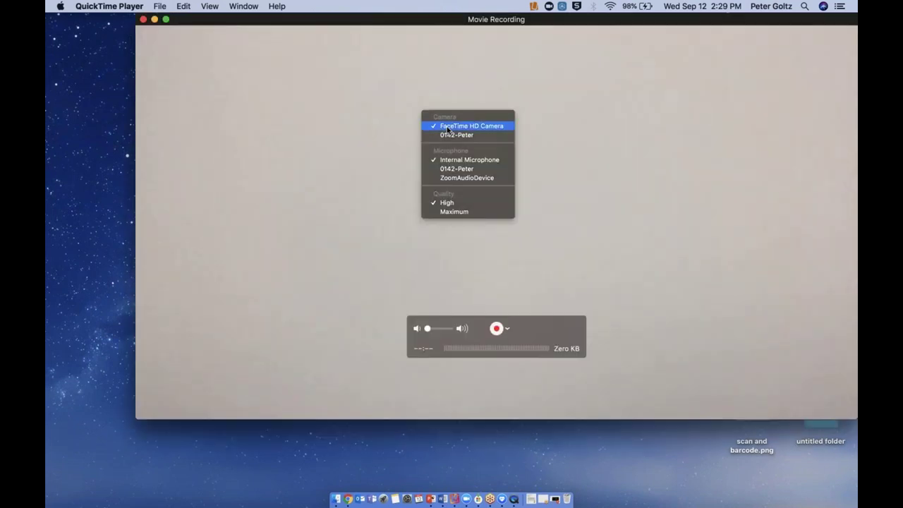
{"action": "left_click", "coordinate": [446, 135]}
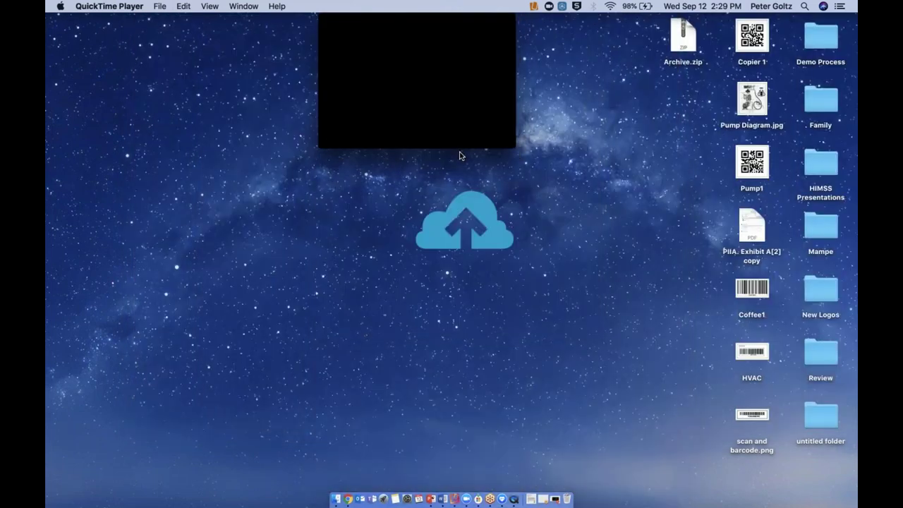
{"action": "left_click", "coordinate": [428, 104]}
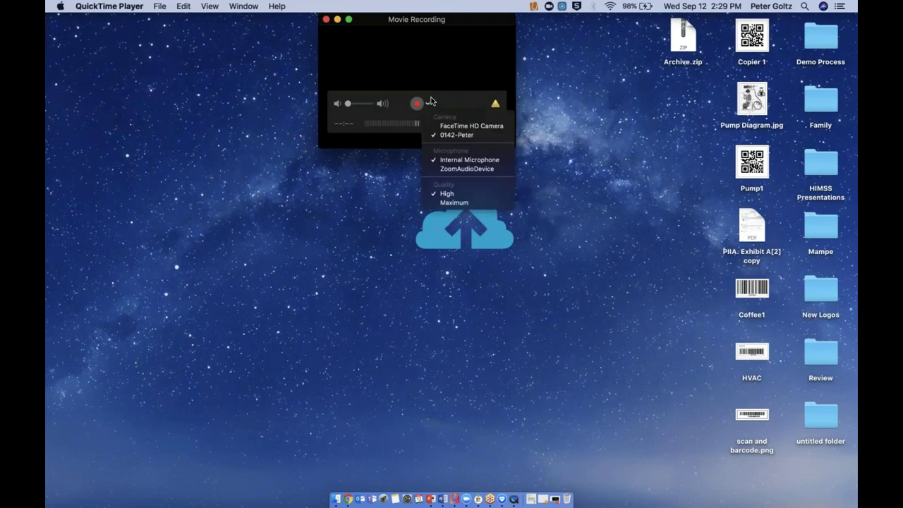
{"action": "left_click", "coordinate": [436, 134]}
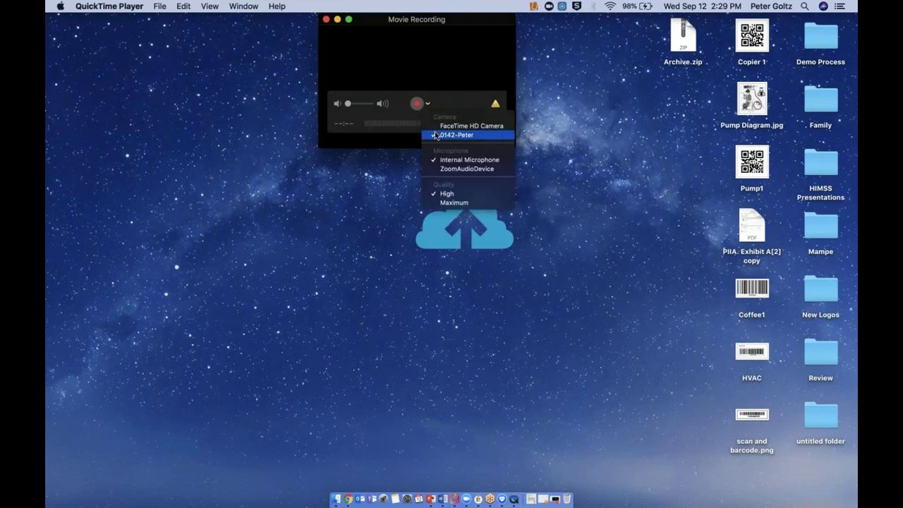
{"action": "left_click", "coordinate": [495, 105]}
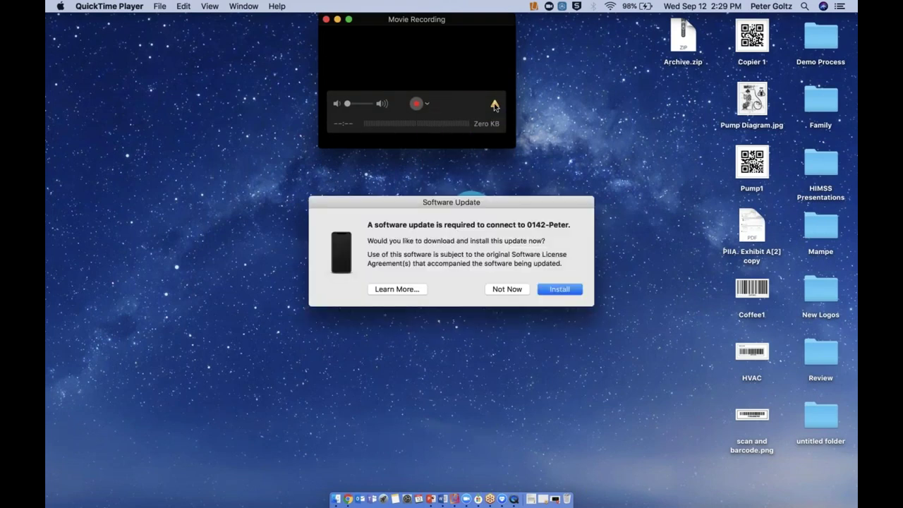
{"action": "left_click", "coordinate": [505, 291]}
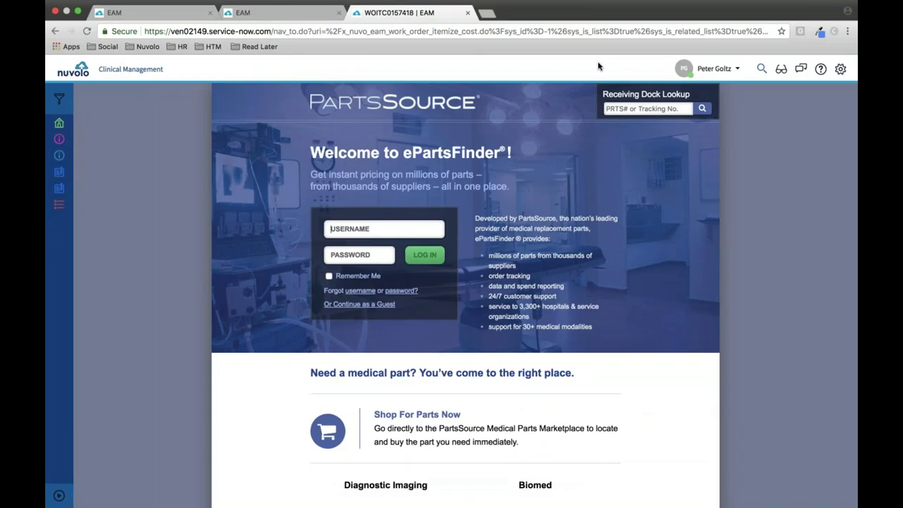
- Return from the PartsSource page in the browser to the CWKD0001835 work order record
{"action": "left_click", "coordinate": [288, 12]}
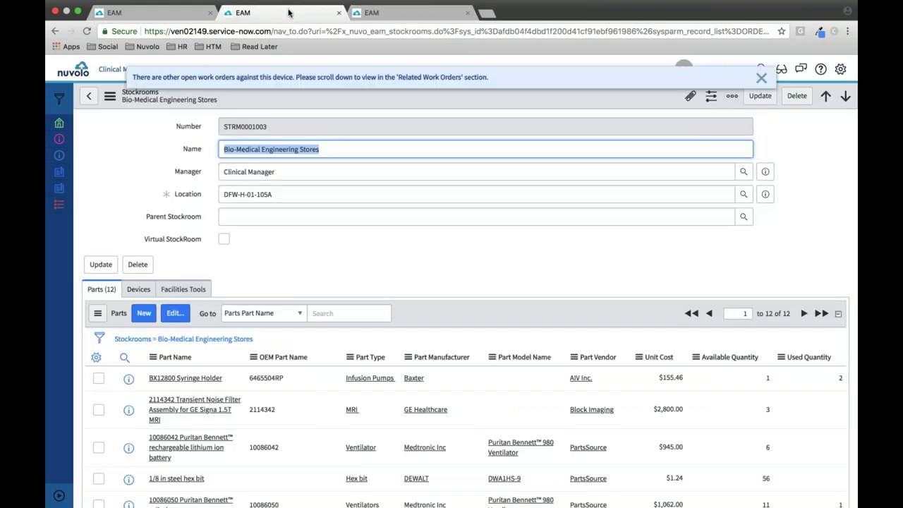
{"action": "left_click", "coordinate": [357, 13]}
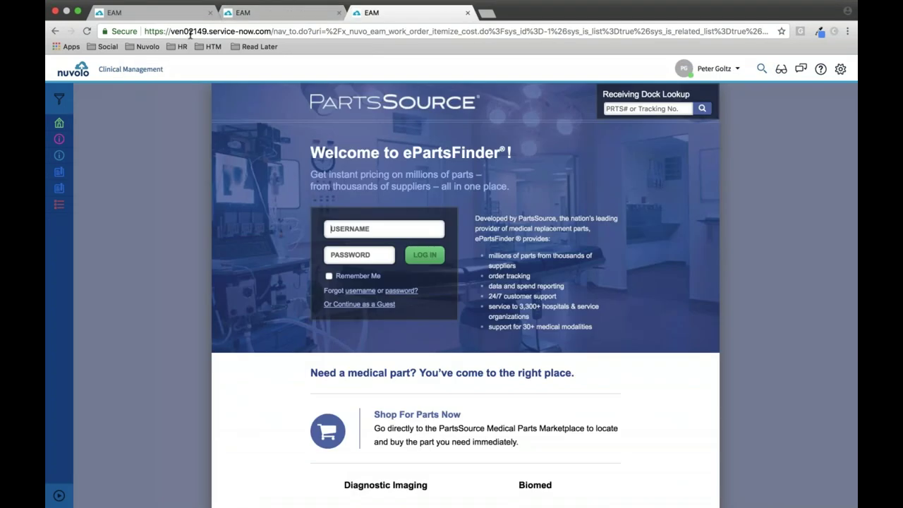
{"action": "left_click", "coordinate": [55, 31]}
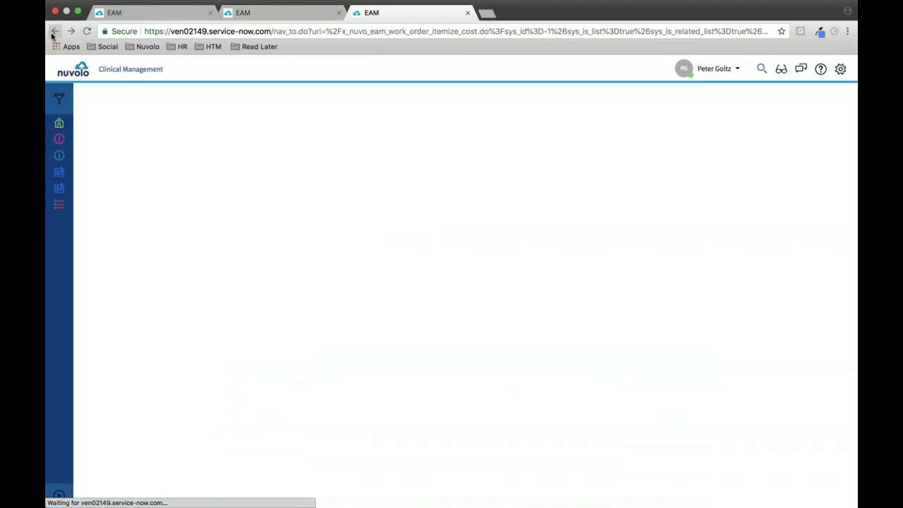
{"action": "left_click", "coordinate": [54, 31]}
{"action": "key", "text": "Escape"}
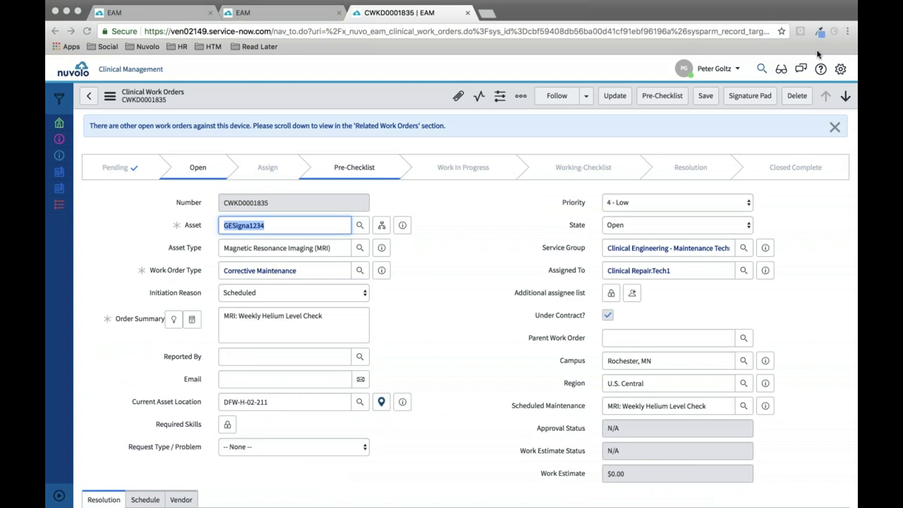
- Open the work order's Pre-Checklist at the Sterilization and Safety Inspection section
{"action": "scroll", "coordinate": [412, 335], "scroll_direction": "down", "scroll_amount": 1}
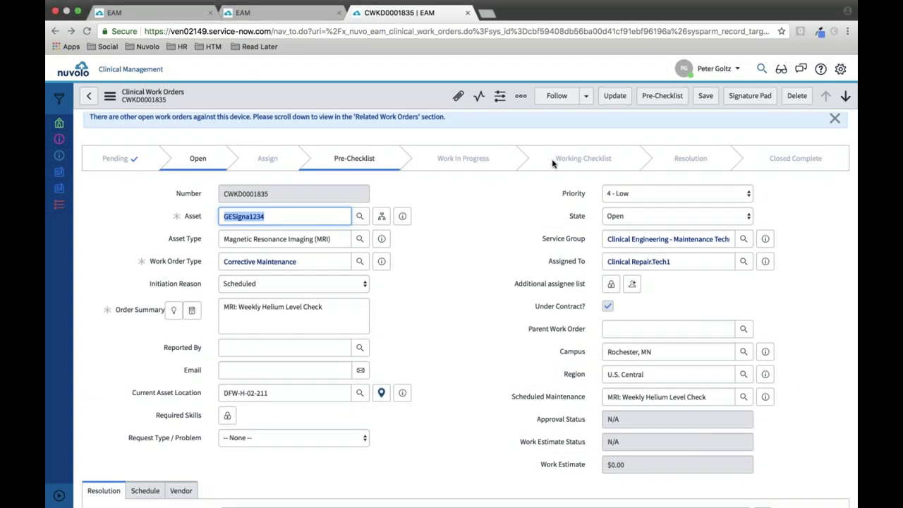
{"action": "left_click", "coordinate": [662, 96]}
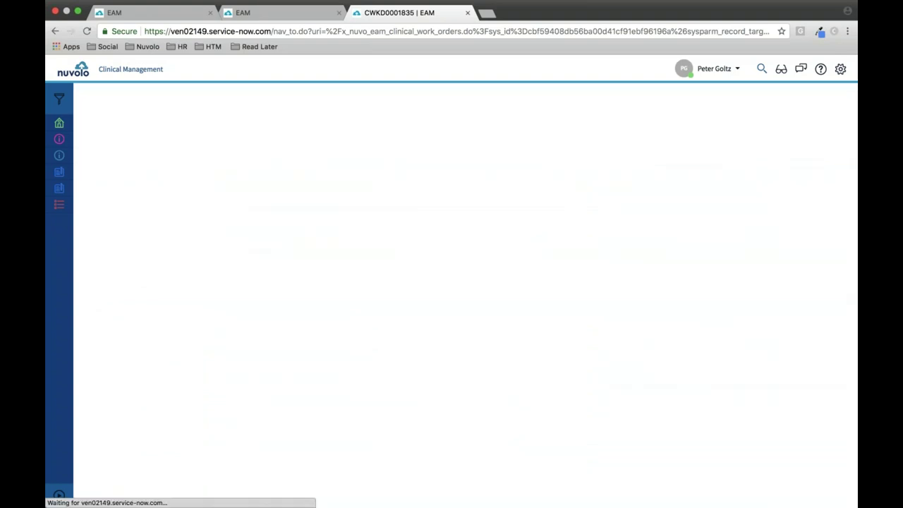
{"action": "scroll", "coordinate": [529, 416], "scroll_direction": "down", "scroll_amount": 3}
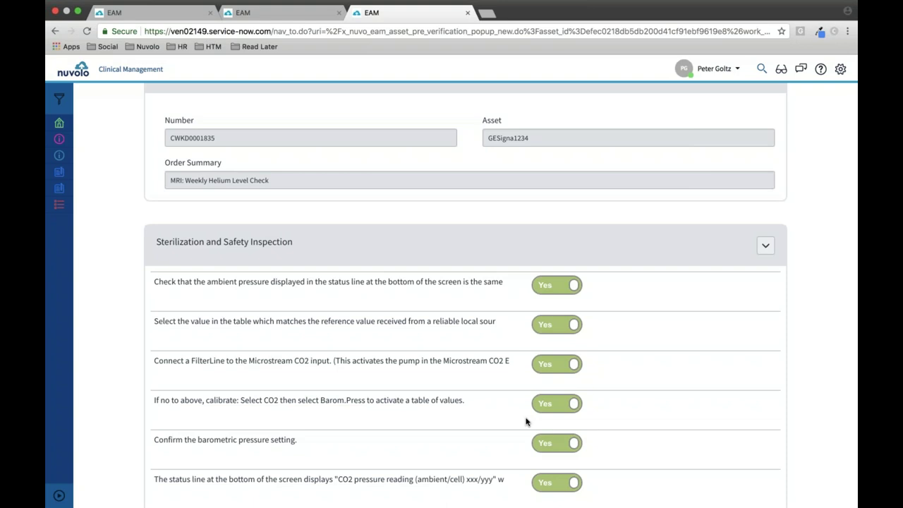
- Set the first five Sterilization and Safety Inspection items, from ambient pressure to barometric pressure setting, to No
{"action": "left_click", "coordinate": [561, 285]}
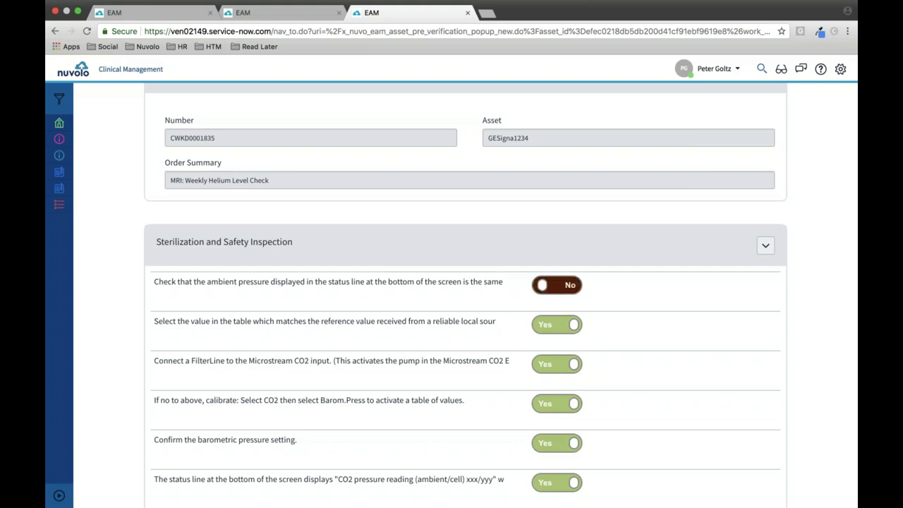
{"action": "left_click", "coordinate": [561, 324]}
{"action": "left_click", "coordinate": [564, 361]}
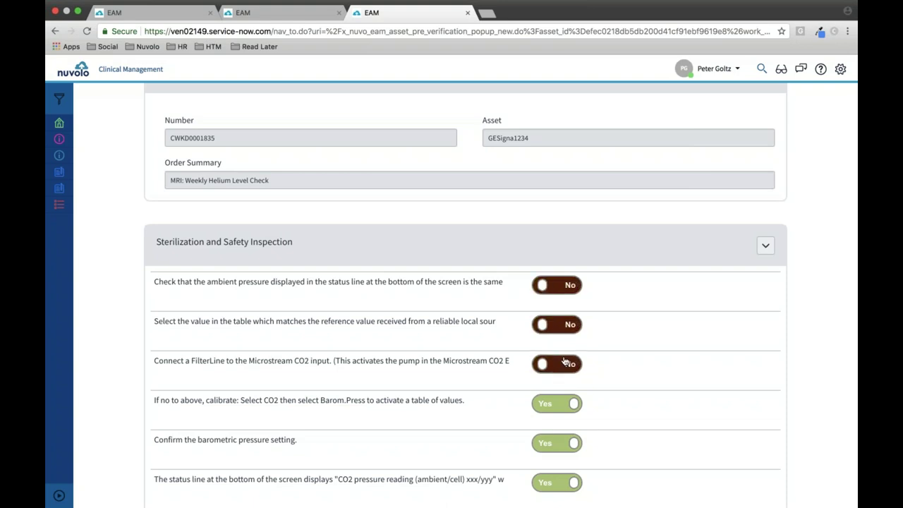
{"action": "left_click", "coordinate": [555, 402]}
{"action": "scroll", "coordinate": [555, 403], "scroll_direction": "down", "scroll_amount": 1}
{"action": "left_click", "coordinate": [557, 413]}
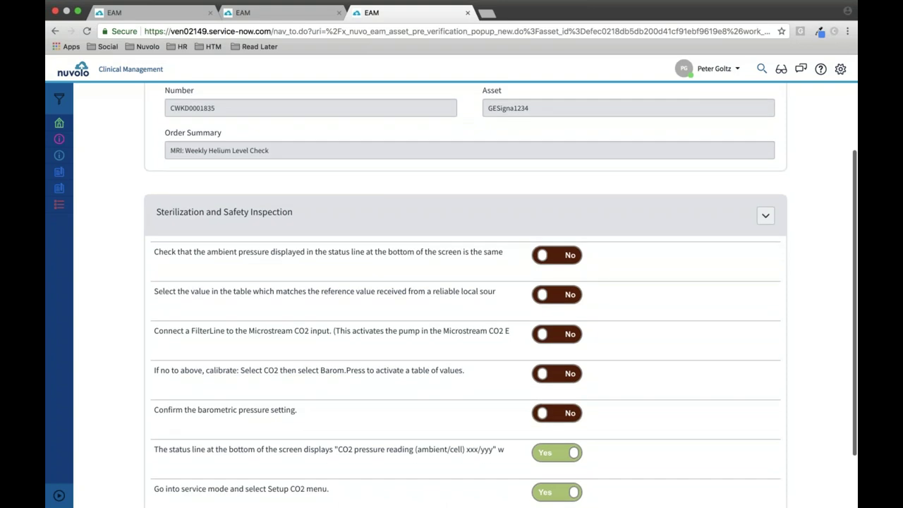
- Set the first five Sterilization and Safety Inspection items back to Yes and save the checklist
{"action": "left_click", "coordinate": [557, 412]}
{"action": "left_click", "coordinate": [557, 373]}
{"action": "left_click", "coordinate": [556, 294]}
{"action": "left_click", "coordinate": [557, 333]}
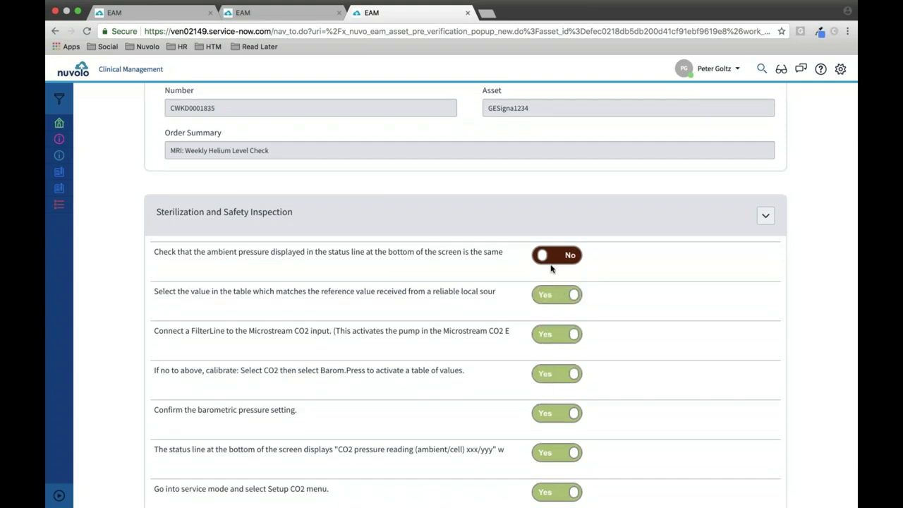
{"action": "left_click", "coordinate": [551, 261]}
{"action": "scroll", "coordinate": [605, 263], "scroll_direction": "down", "scroll_amount": 2}
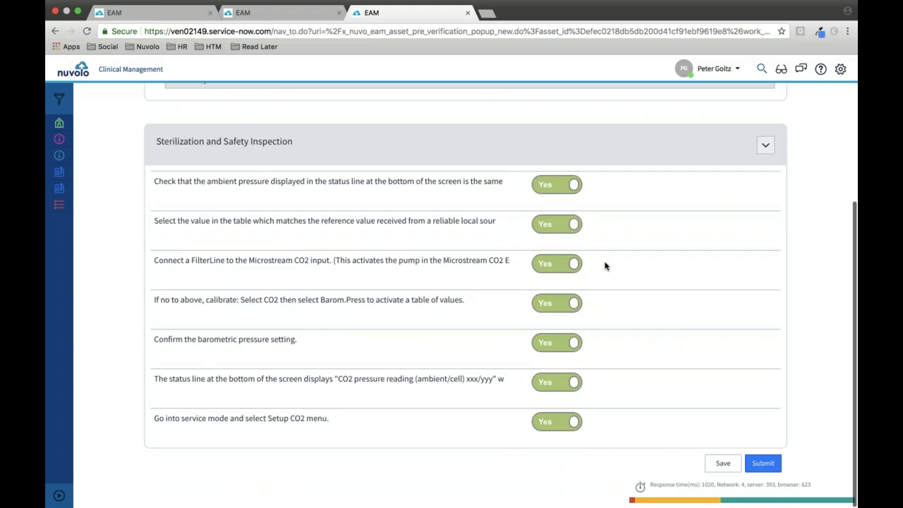
{"action": "left_click", "coordinate": [707, 455]}
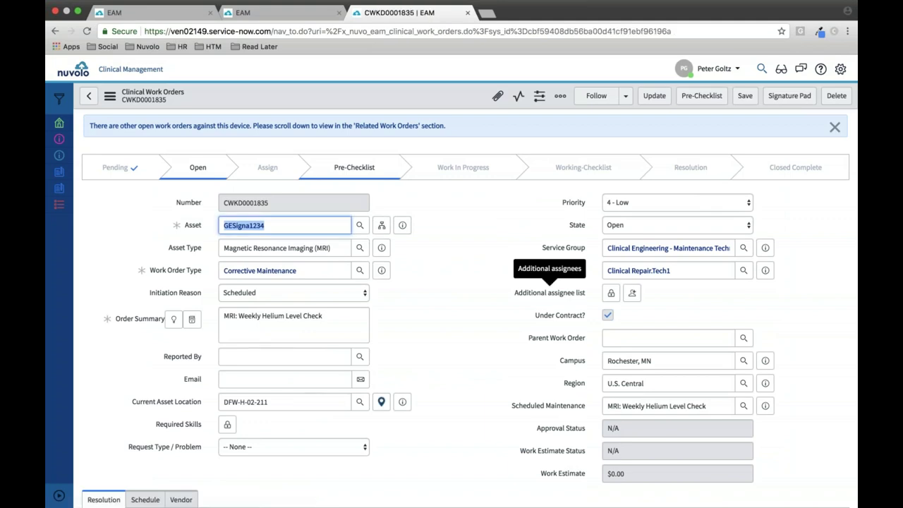
- Review the work order's itemized costs, its related knowledge articles and its contract coverage
{"action": "scroll", "coordinate": [550, 282], "scroll_direction": "down", "scroll_amount": 15}
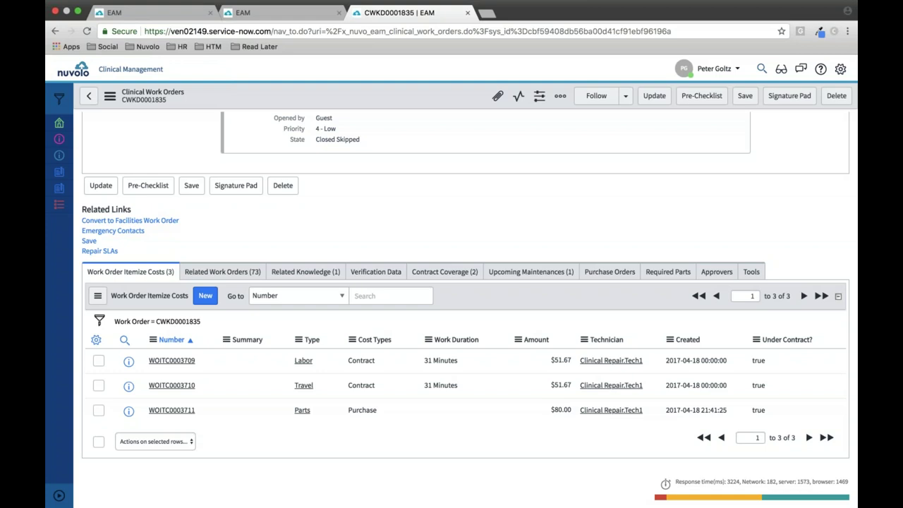
{"action": "left_click", "coordinate": [280, 272]}
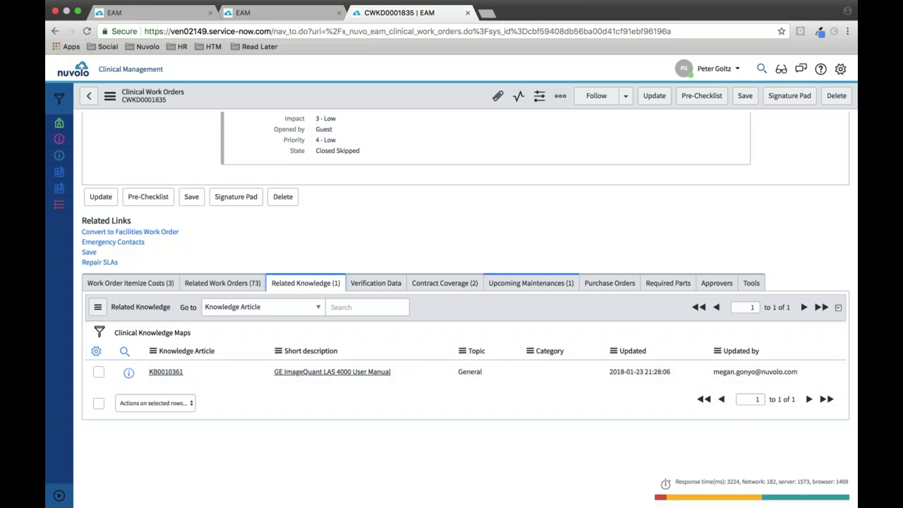
{"action": "left_click", "coordinate": [446, 285]}
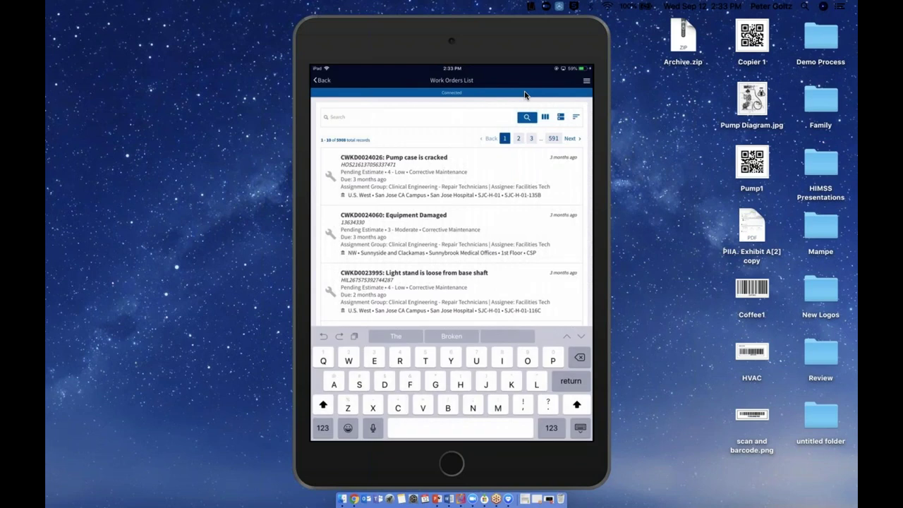
- Search the mobile work orders list for "Gesigna"
{"action": "type", "text": "Ges"}
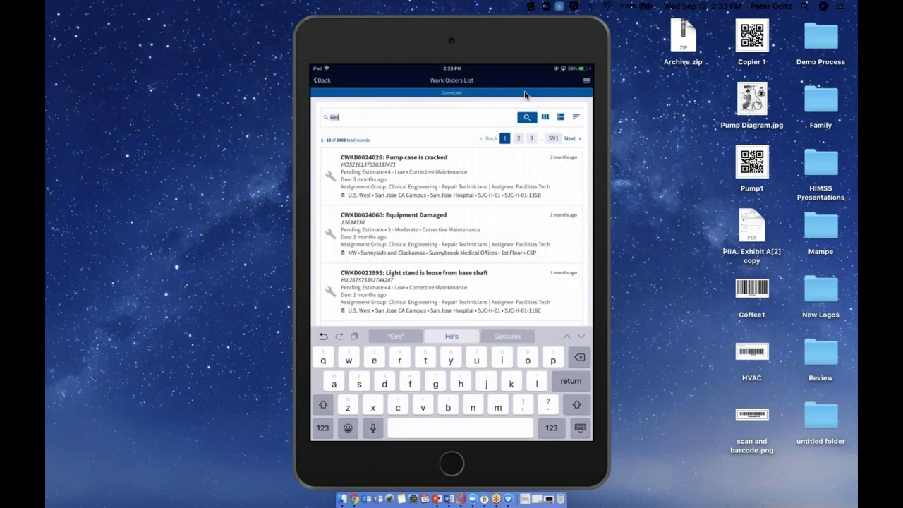
{"action": "type", "text": "igna"}
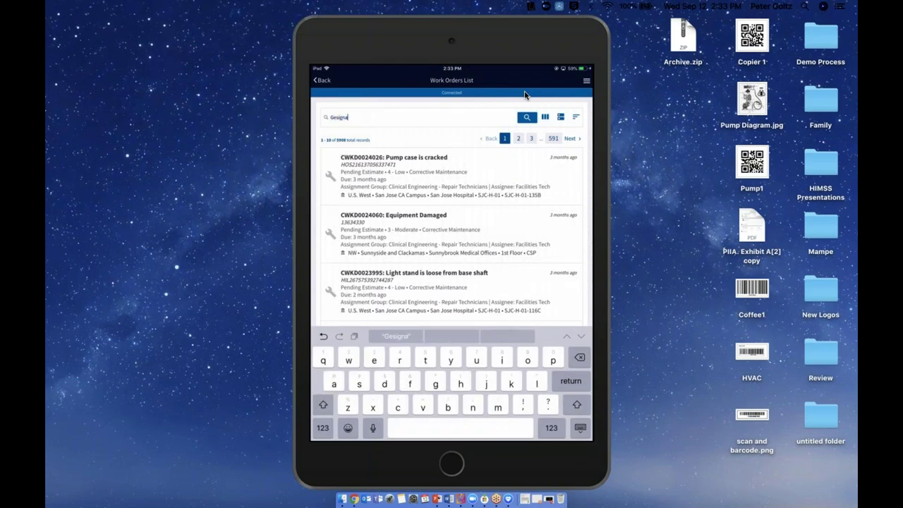
{"action": "key", "text": "Return"}
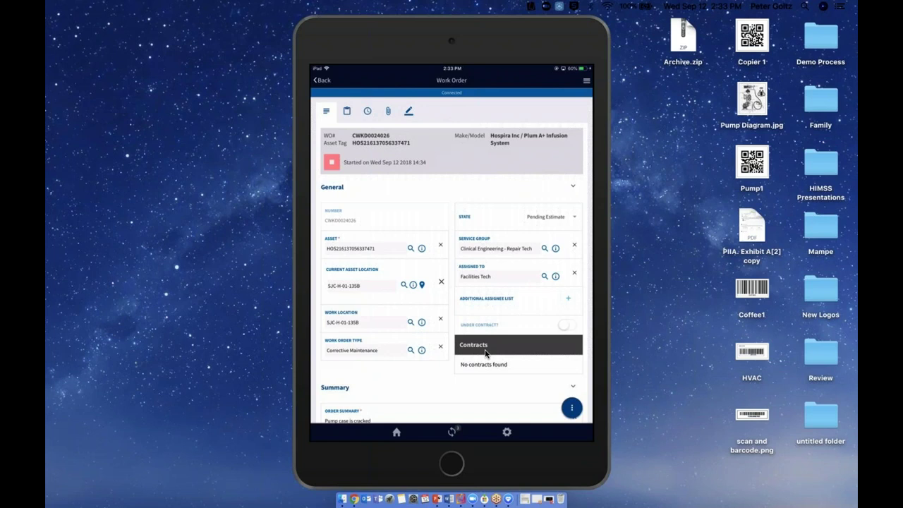
- Review the "Pump case is cracked" work order's general details and checklist in the mobile app, and try its work timer control
{"action": "scroll", "coordinate": [485, 353], "scroll_direction": "down", "scroll_amount": 5}
{"action": "scroll", "coordinate": [486, 353], "scroll_direction": "up", "scroll_amount": 5}
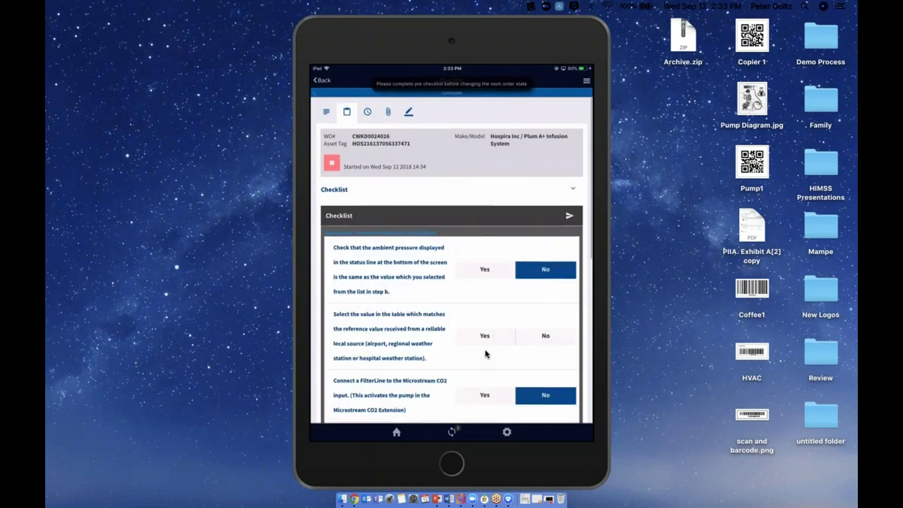
{"action": "scroll", "coordinate": [485, 354], "scroll_direction": "down", "scroll_amount": 2}
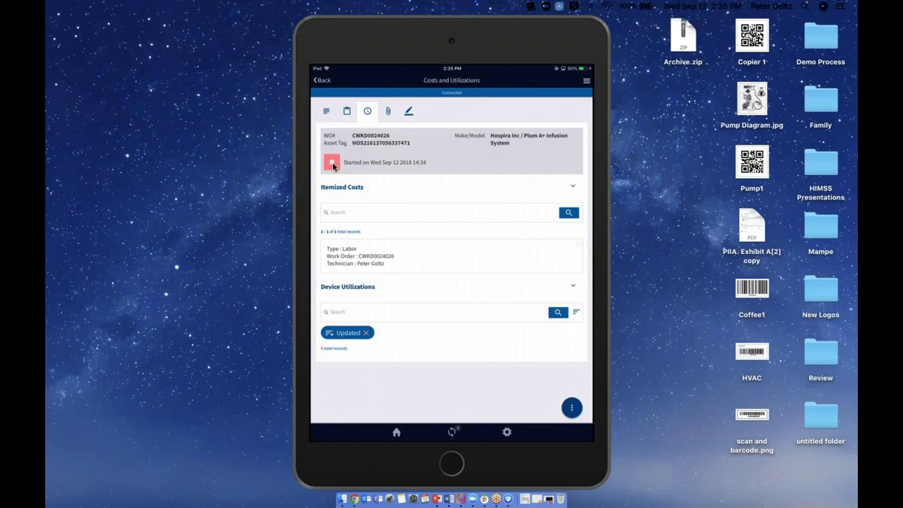
{"action": "left_click", "coordinate": [332, 162]}
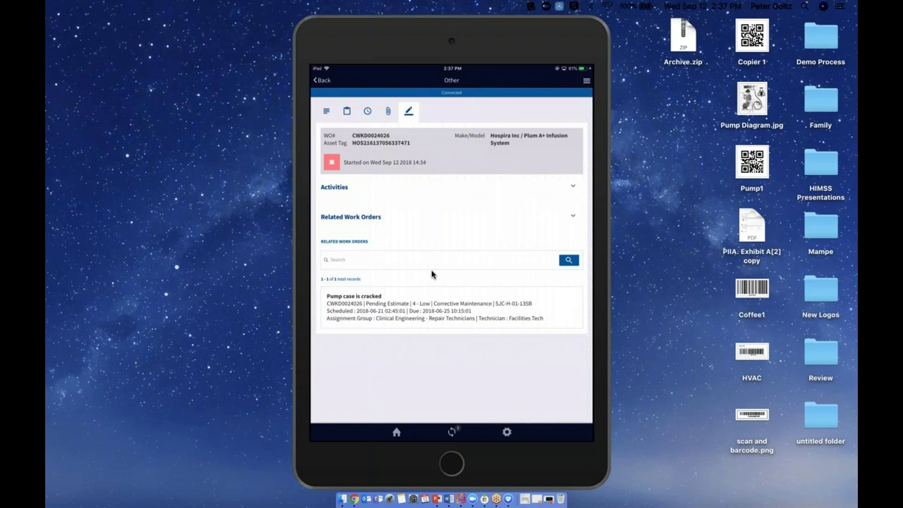
- Switch back to Nuvolo in the browser, view the Inventory & Parts Dashboard and expand the navigator again
{"action": "key", "text": "ctrl+Right"}
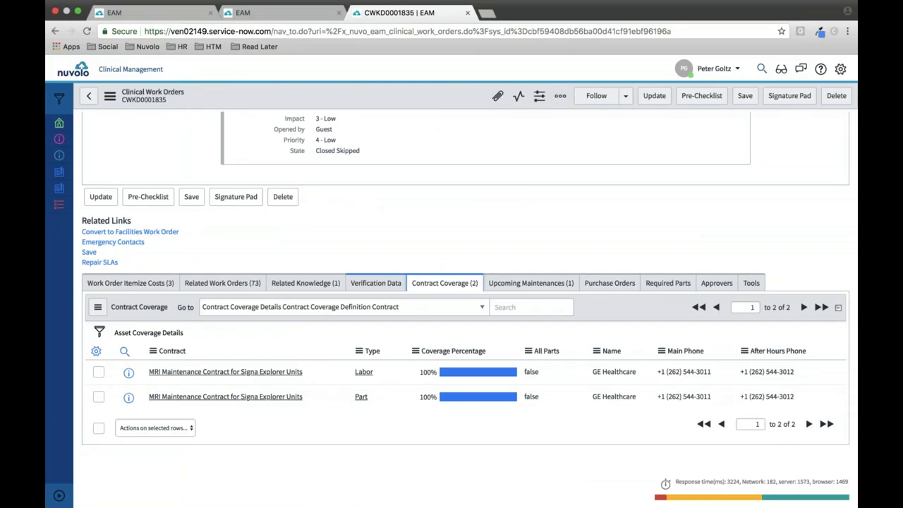
{"action": "scroll", "coordinate": [466, 318], "scroll_direction": "up", "scroll_amount": 15}
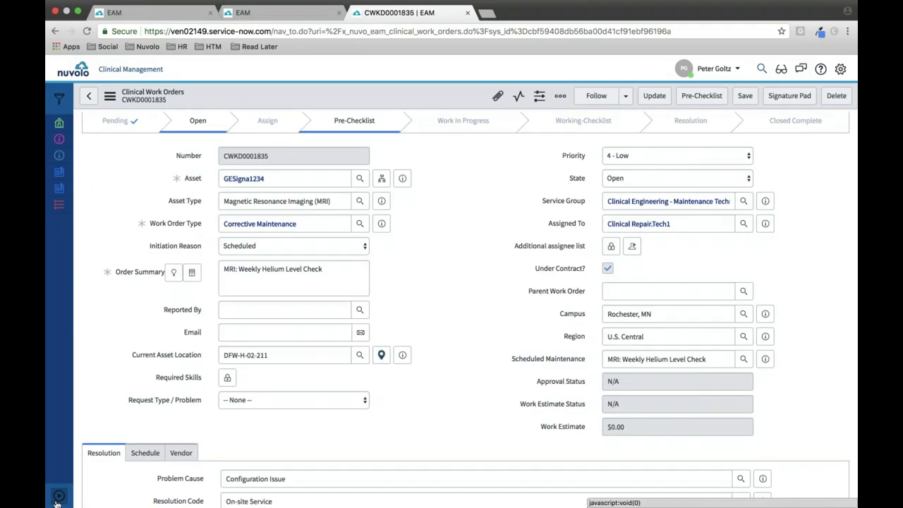
{"action": "left_click", "coordinate": [58, 497]}
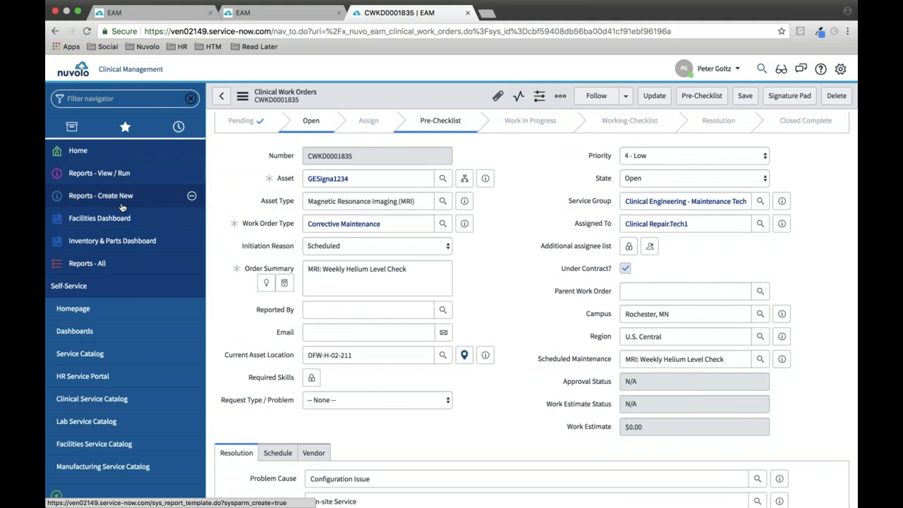
{"action": "left_click", "coordinate": [113, 241]}
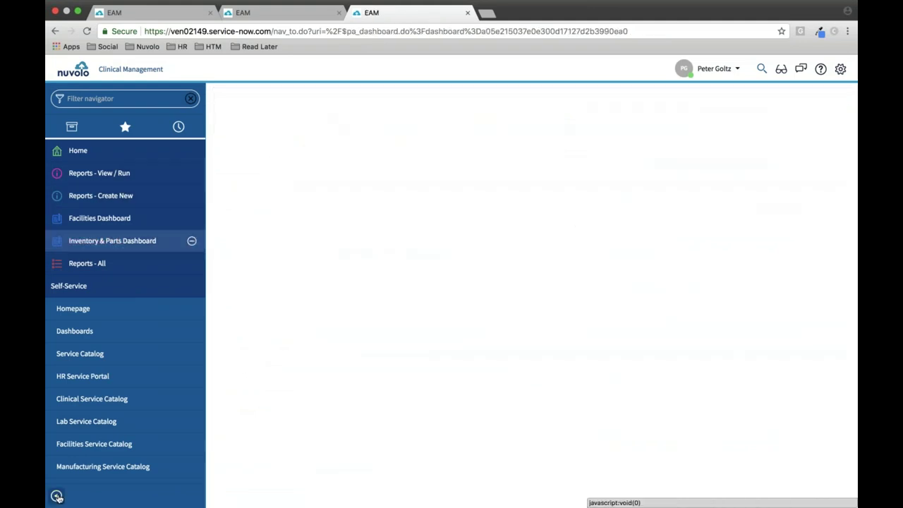
{"action": "left_click", "coordinate": [57, 497]}
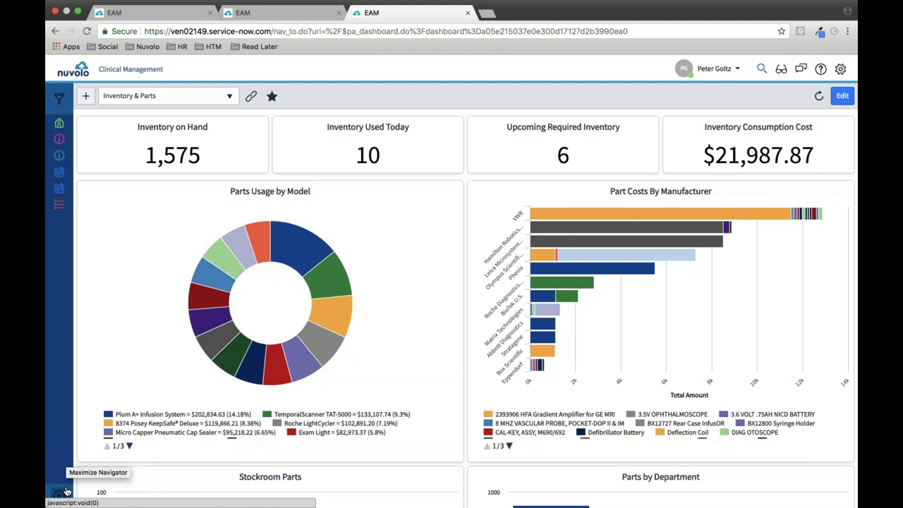
{"action": "left_click", "coordinate": [58, 500]}
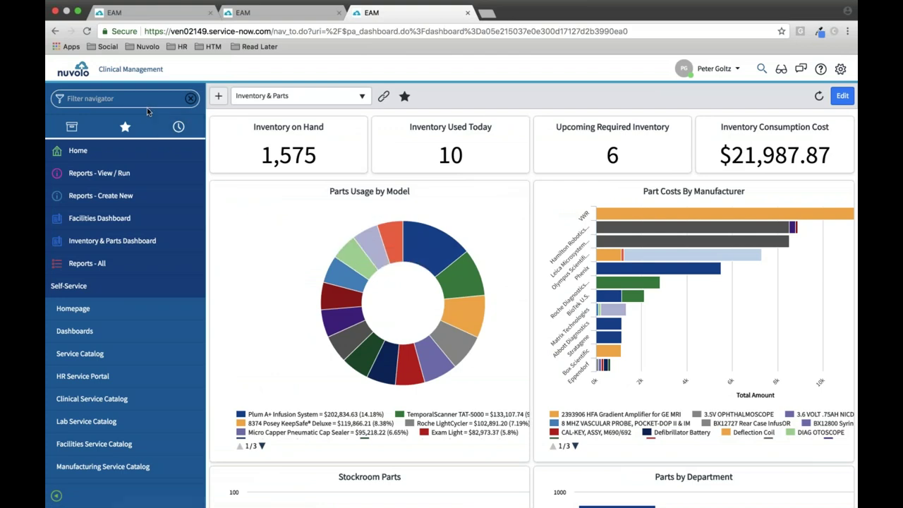
{"action": "type", "text": "d"}
{"action": "type", "text": "reventat"}
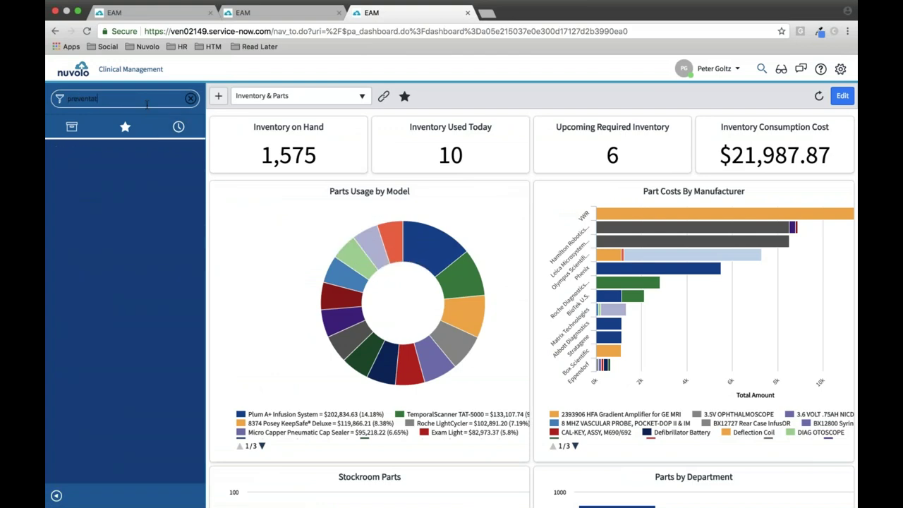
{"action": "key", "text": "BackSpace"}
{"action": "key", "text": "BackSpace"}
{"action": "key", "text": "BackSpace"}
{"action": "key", "text": "BackSpace"}
{"action": "key", "text": "BackSpace"}
{"action": "key", "text": "BackSpace"}
{"action": "key", "text": "BackSpace"}
- Filter the navigator by "schedul" and open the clinical Scheduled Maintenance list of Maintenance Definitions
{"action": "type", "text": "schedul"}
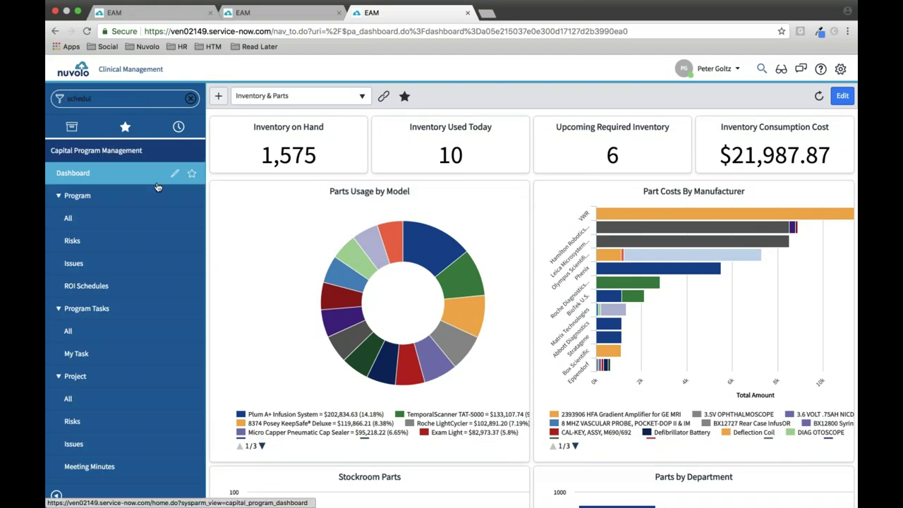
{"action": "left_click", "coordinate": [101, 152]}
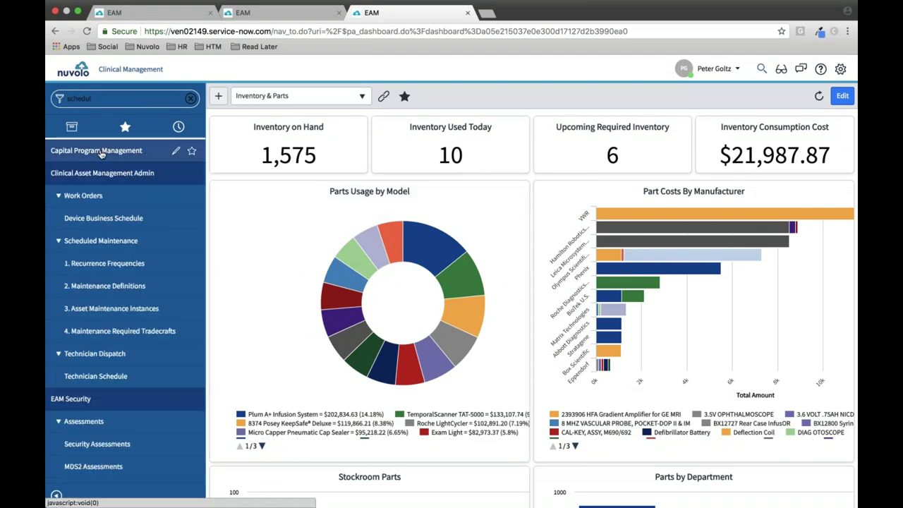
{"action": "left_click", "coordinate": [101, 286]}
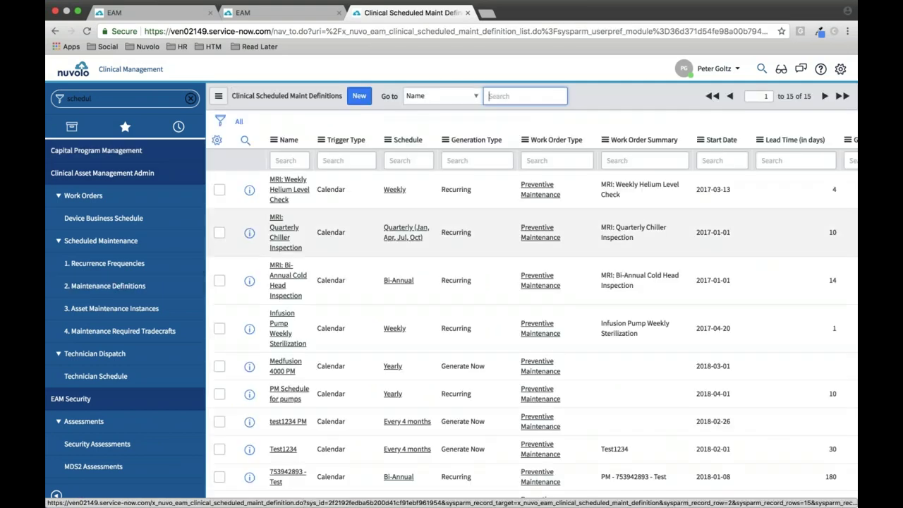
- Review the MRI: Quarterly Chiller Inspection maintenance definition with the navigator collapsed
{"action": "left_click", "coordinate": [284, 235]}
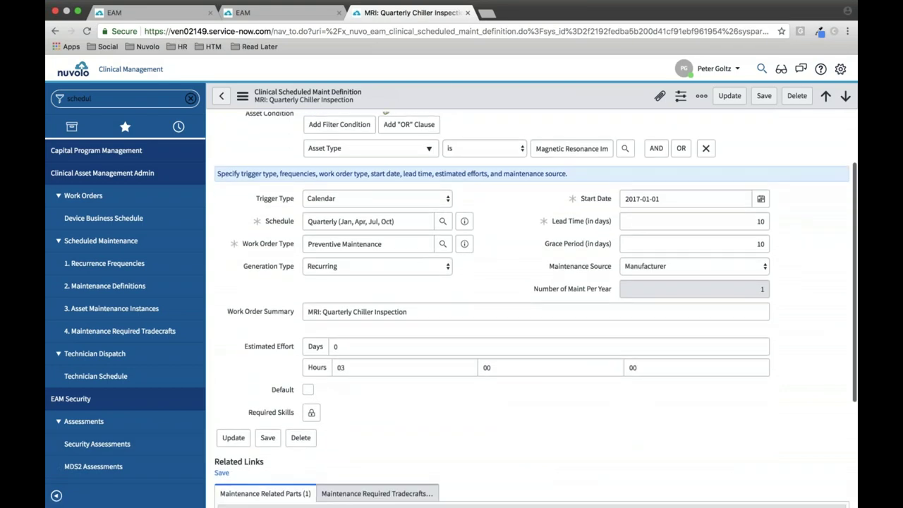
{"action": "left_click", "coordinate": [56, 495]}
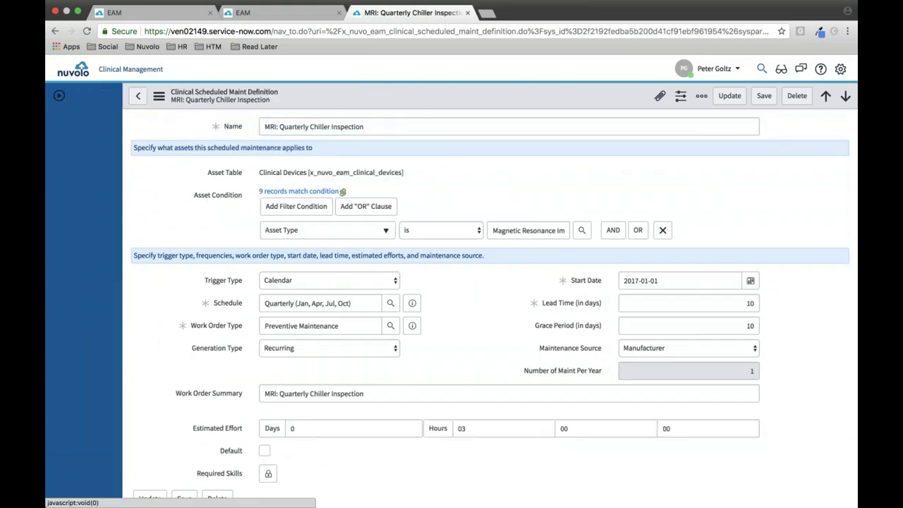
{"action": "left_click", "coordinate": [88, 96]}
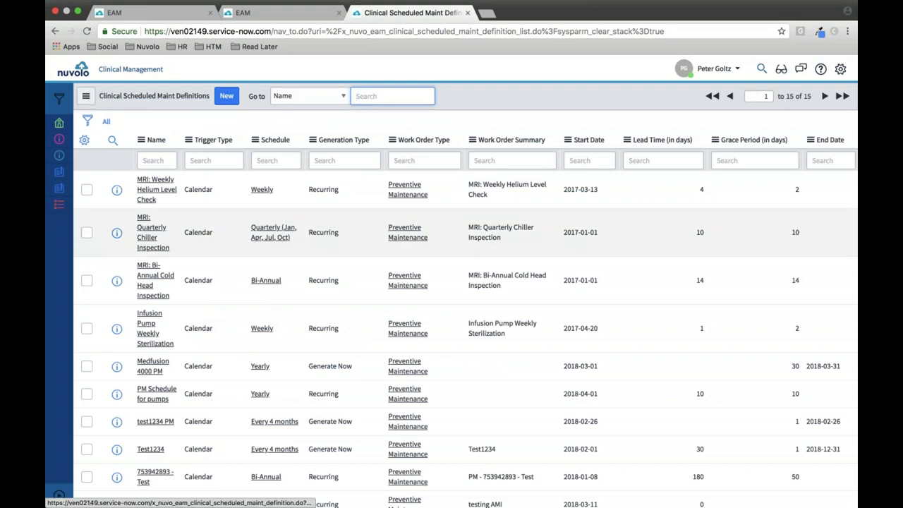
{"action": "left_click", "coordinate": [149, 235]}
{"action": "left_click", "coordinate": [149, 236]}
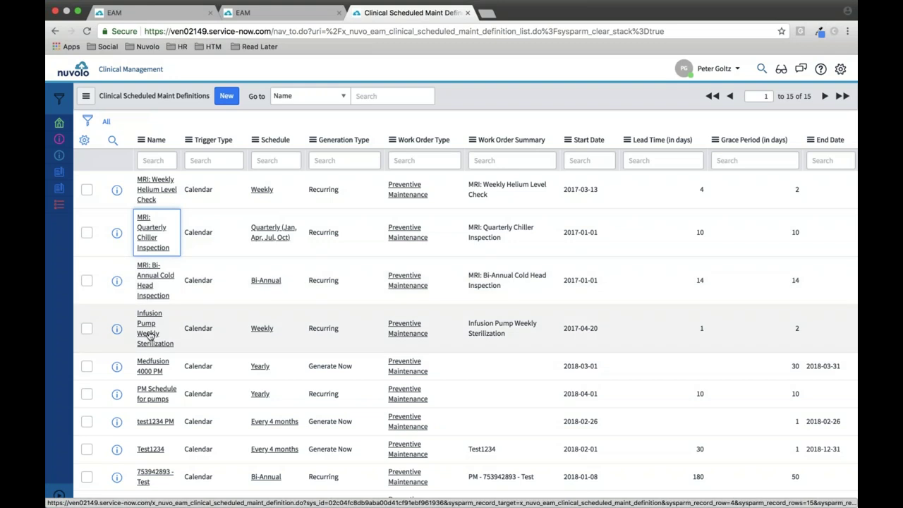
- Open the MRI: Bi-Annual Cold Head Inspection definition and review its schedule settings and Maintenance Related Parts
{"action": "left_click", "coordinate": [153, 296]}
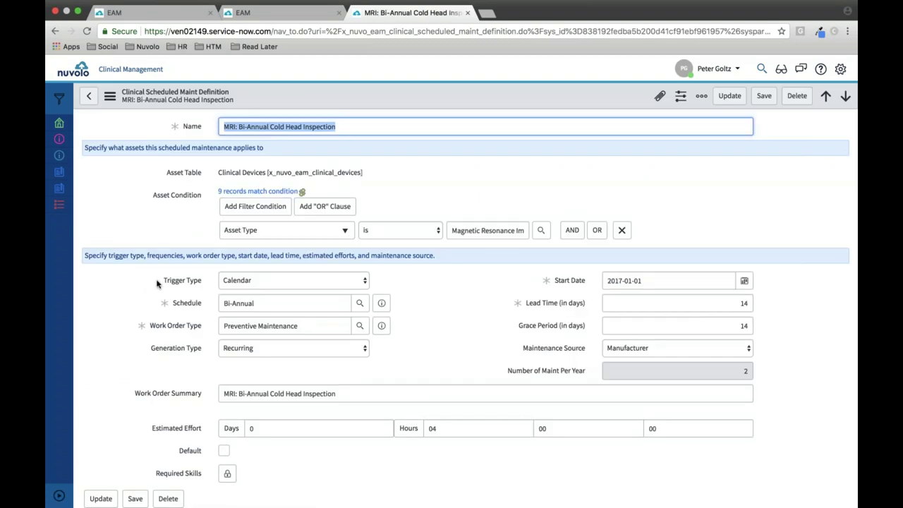
{"action": "scroll", "coordinate": [158, 284], "scroll_direction": "down", "scroll_amount": 6}
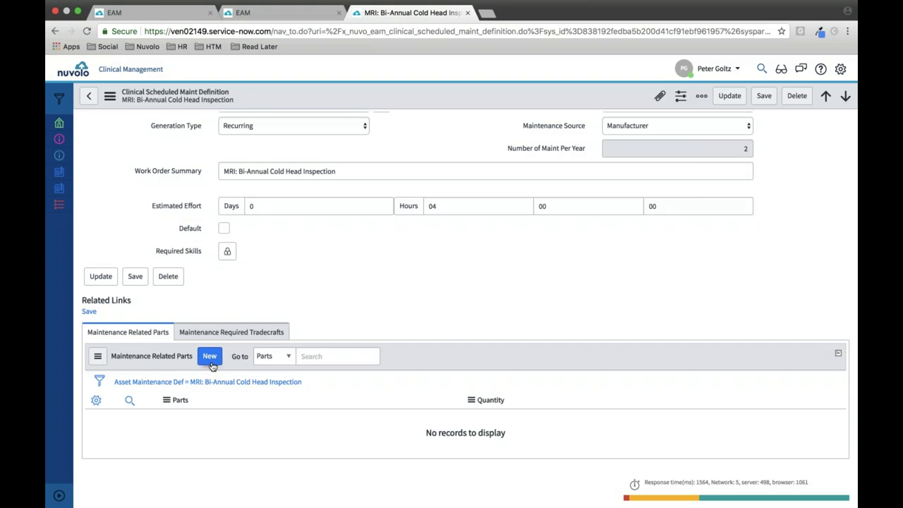
{"action": "scroll", "coordinate": [383, 324], "scroll_direction": "up", "scroll_amount": 5}
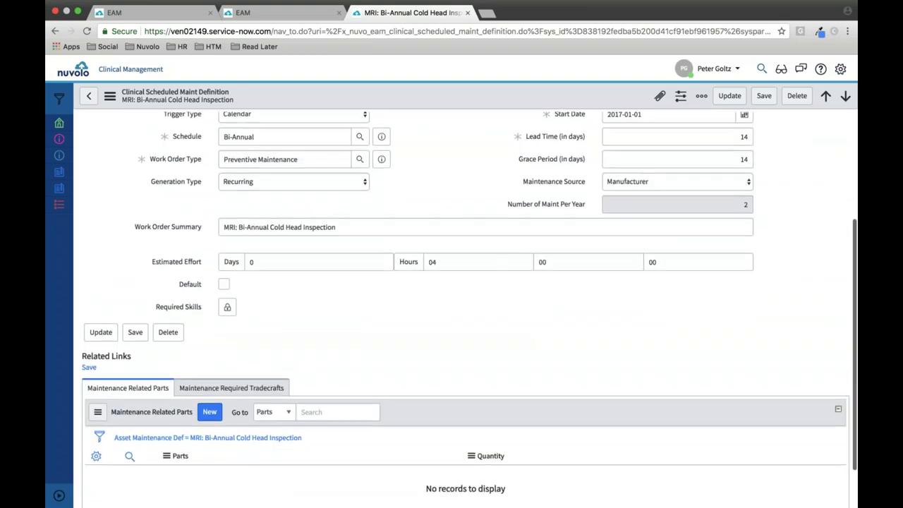
{"action": "scroll", "coordinate": [383, 323], "scroll_direction": "up", "scroll_amount": 2}
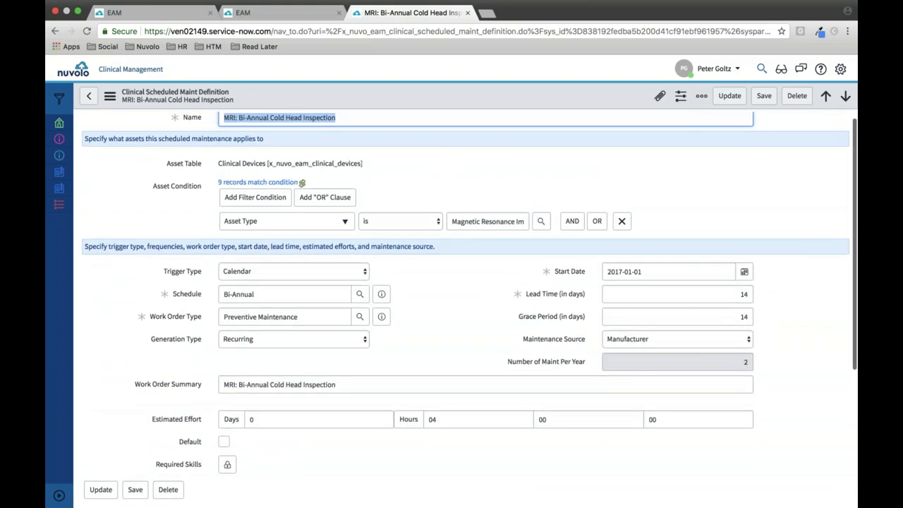
- Look through the fields available for the definition's Asset Condition, leaving Asset Type selected
{"action": "left_click", "coordinate": [296, 221]}
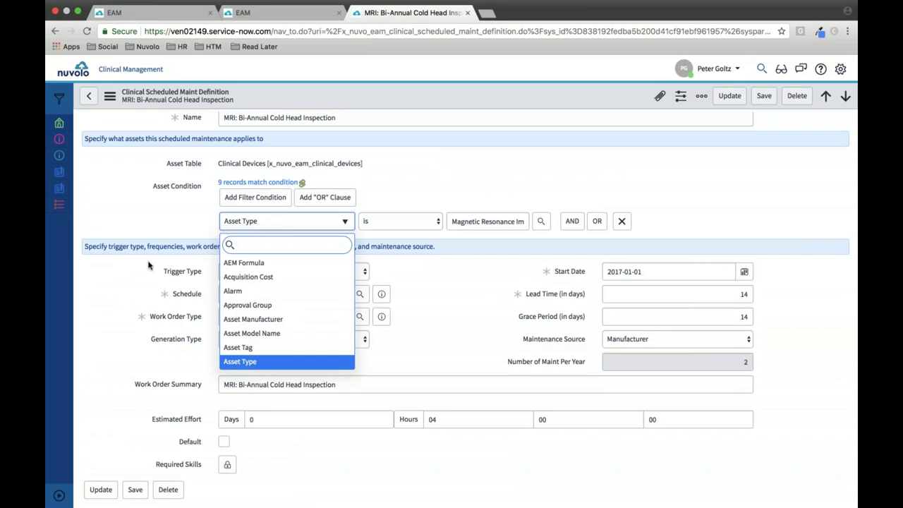
{"action": "left_click", "coordinate": [154, 306]}
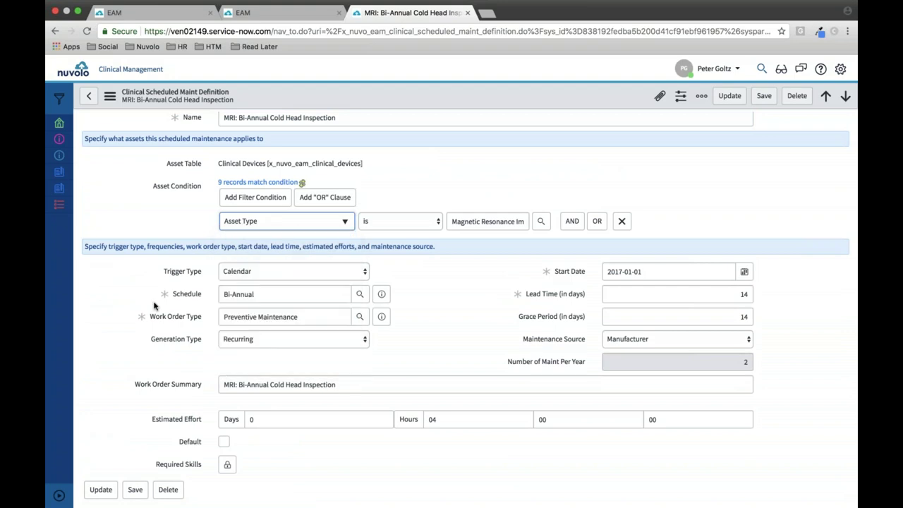
{"action": "left_click", "coordinate": [284, 223]}
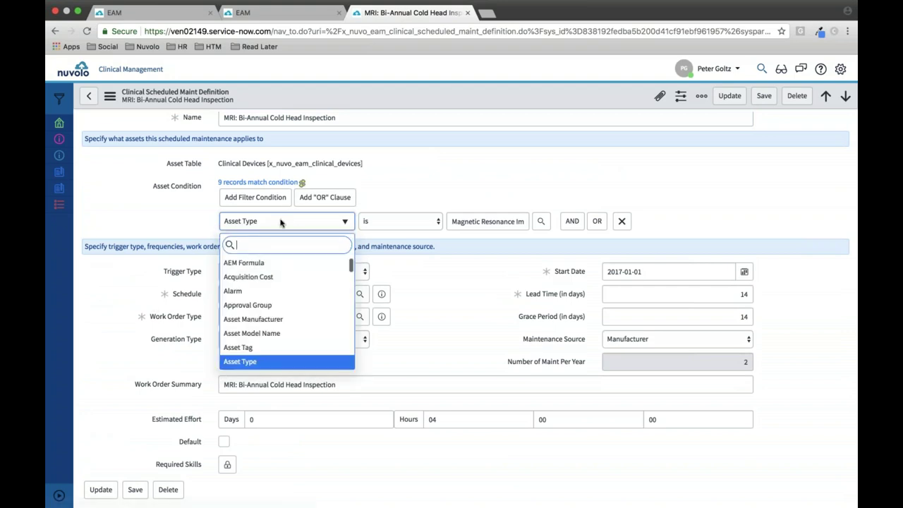
{"action": "left_click", "coordinate": [501, 205]}
- Set the definition's trigger type to Utilization and its threshold condition to Uses greater than, with the threshold value field ready for entry
{"action": "left_click", "coordinate": [365, 275]}
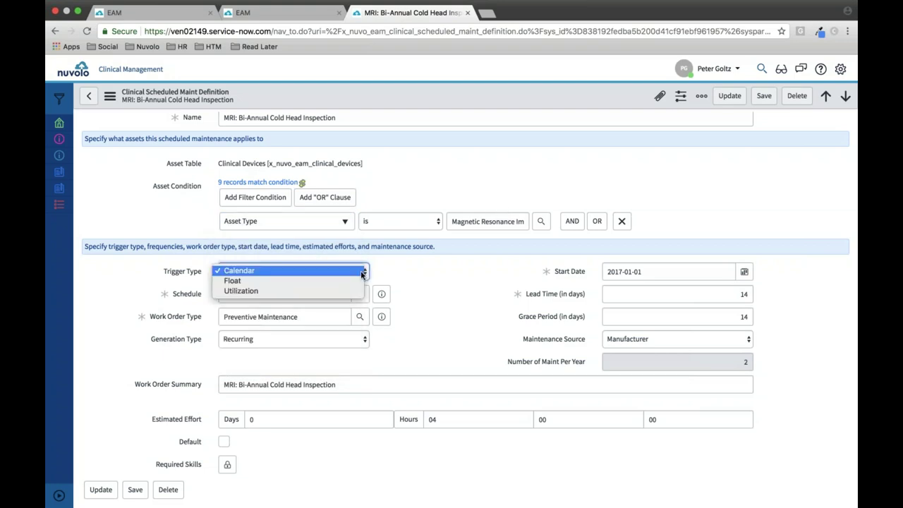
{"action": "left_click", "coordinate": [350, 291]}
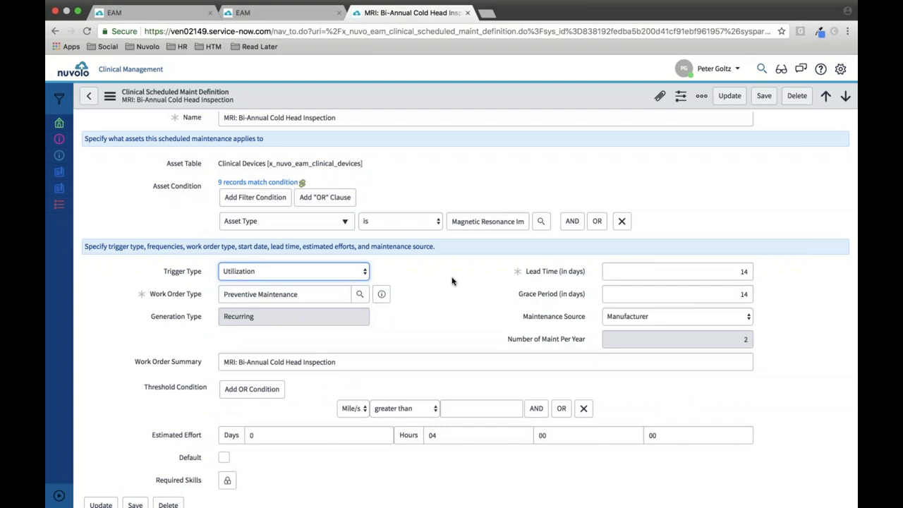
{"action": "scroll", "coordinate": [452, 281], "scroll_direction": "down", "scroll_amount": 1}
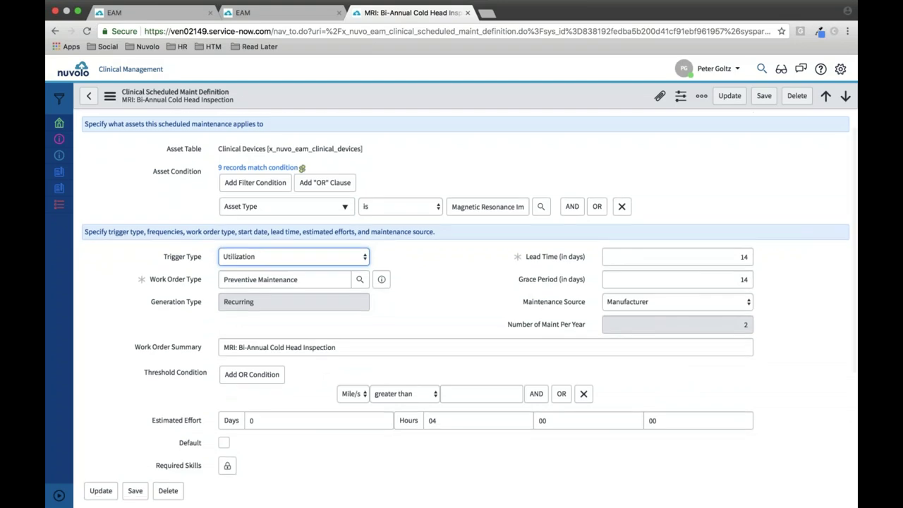
{"action": "left_click", "coordinate": [354, 395]}
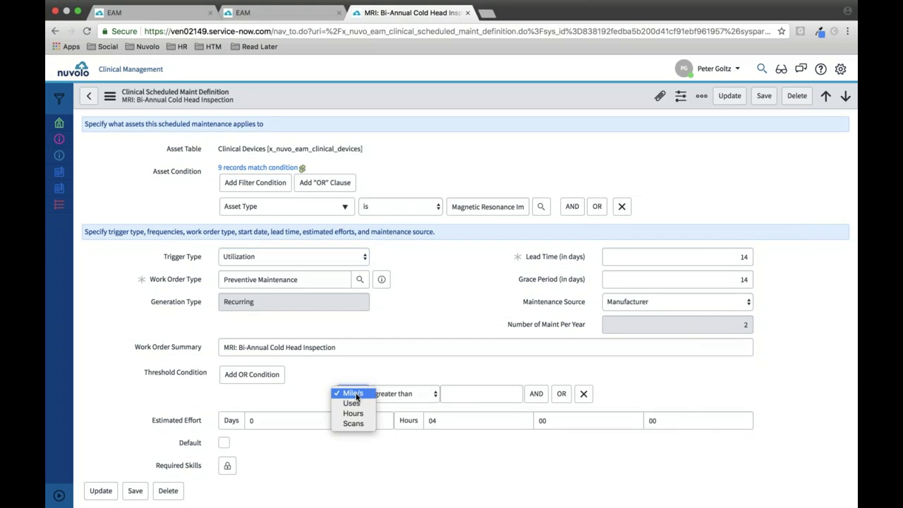
{"action": "left_click", "coordinate": [357, 404]}
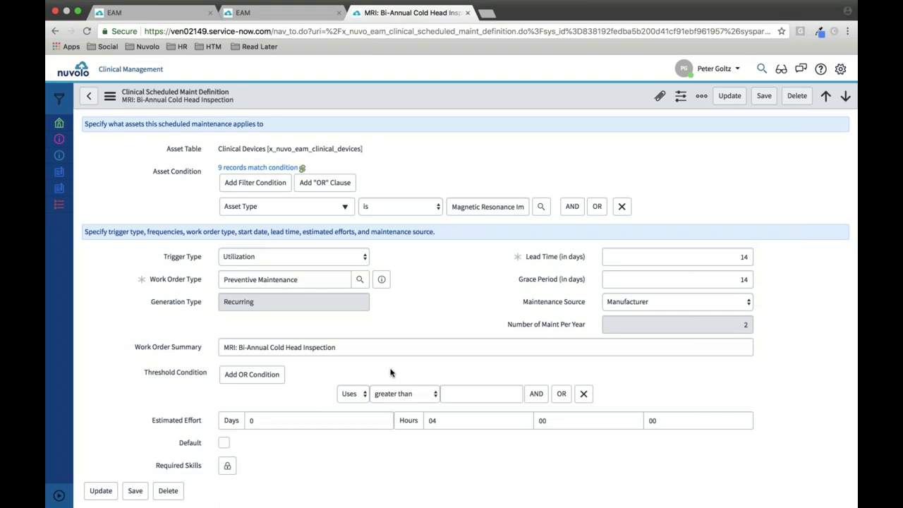
{"action": "left_click", "coordinate": [451, 393]}
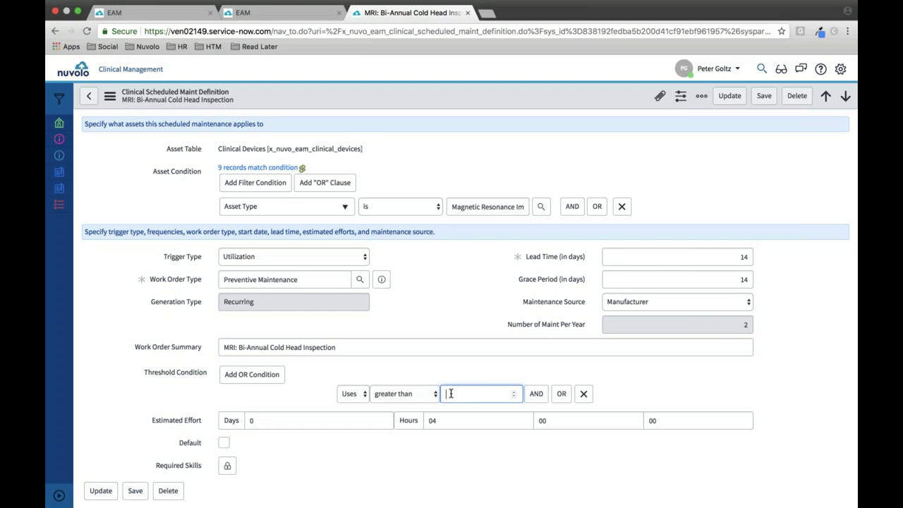
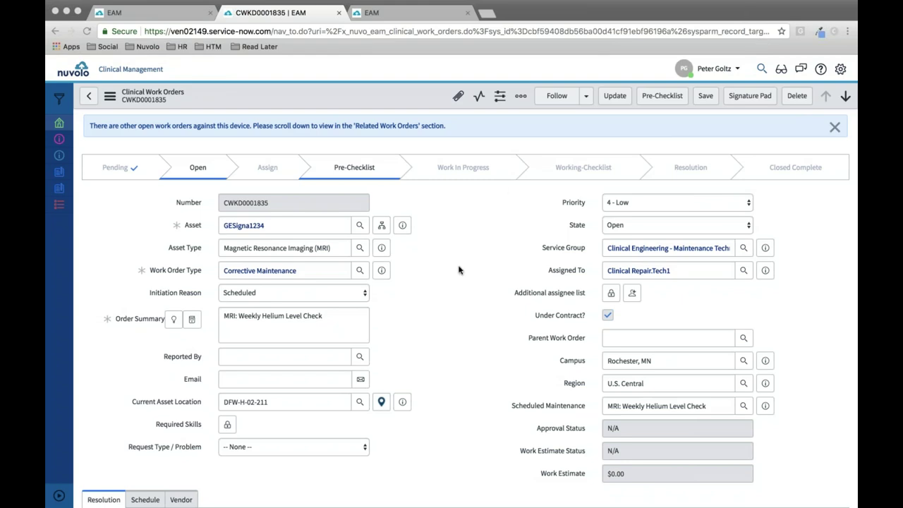
- Review the MRI: Weekly Helium Level Check work order's itemized costs, opening the Parts cost record and returning to the work order
{"action": "scroll", "coordinate": [458, 269], "scroll_direction": "down", "scroll_amount": 15}
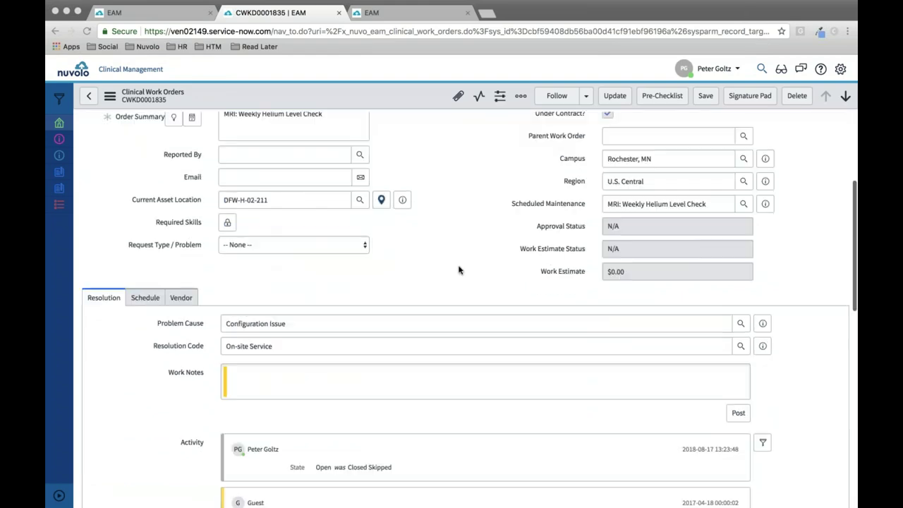
{"action": "scroll", "coordinate": [459, 269], "scroll_direction": "down", "scroll_amount": 5}
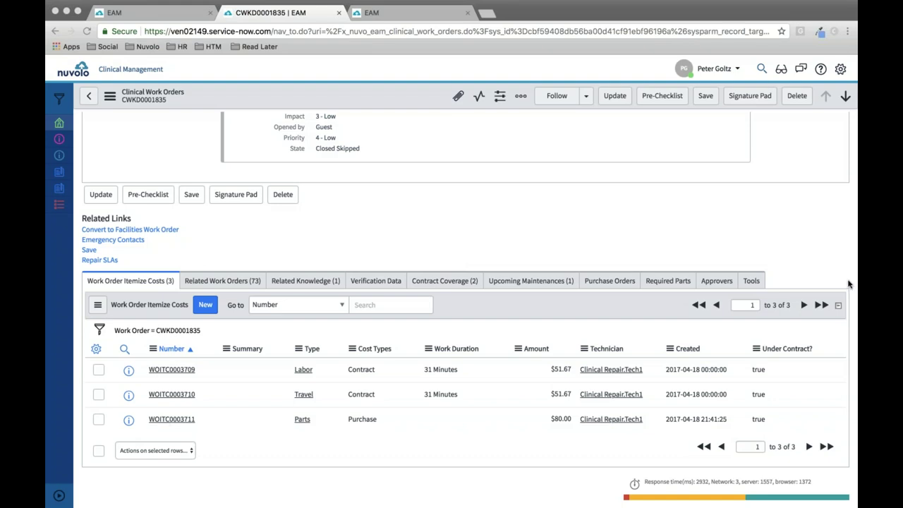
{"action": "left_click", "coordinate": [616, 286]}
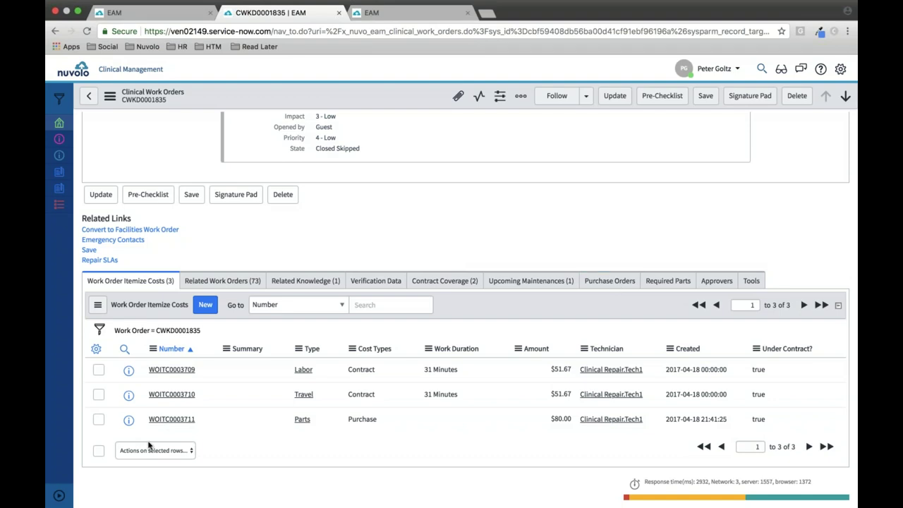
{"action": "left_click", "coordinate": [161, 419]}
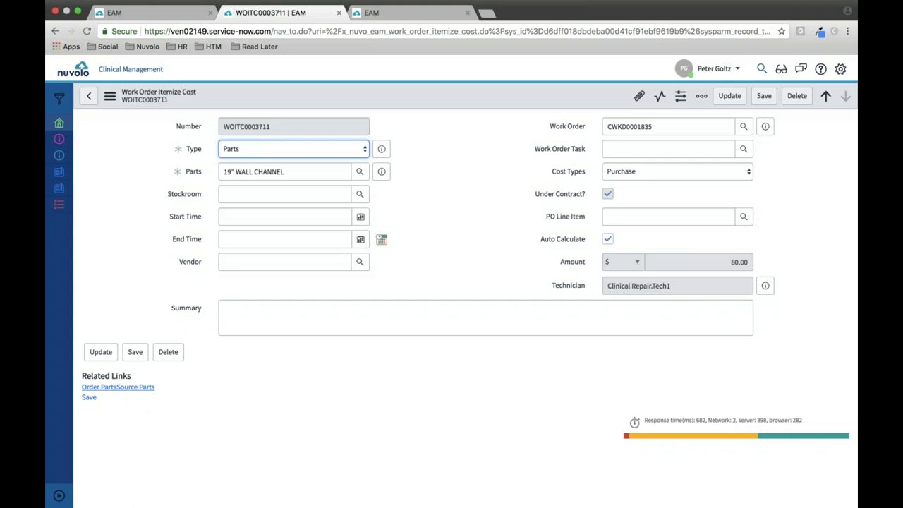
{"action": "left_click", "coordinate": [88, 96]}
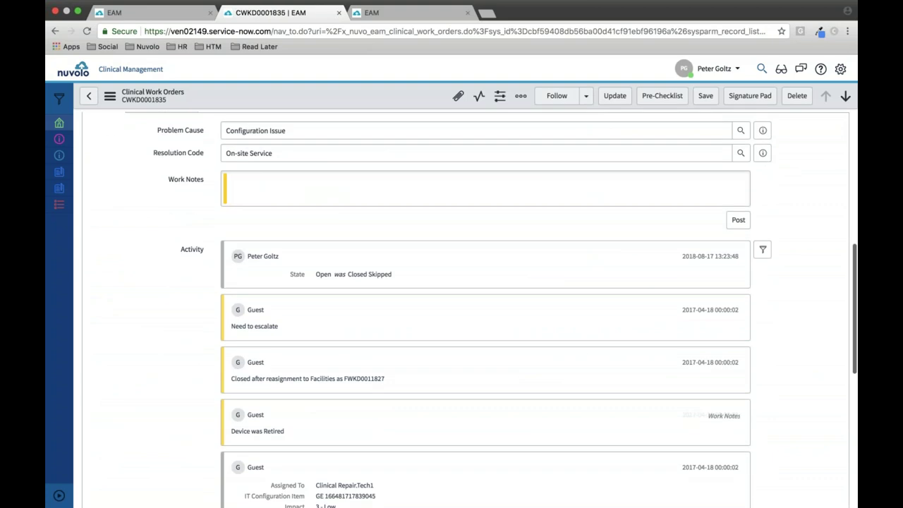
- Start a new purchase order from the work order, setting Requested, Expected Delivery Date and PO Date to the current time on 2018-09-12
{"action": "left_click", "coordinate": [586, 274]}
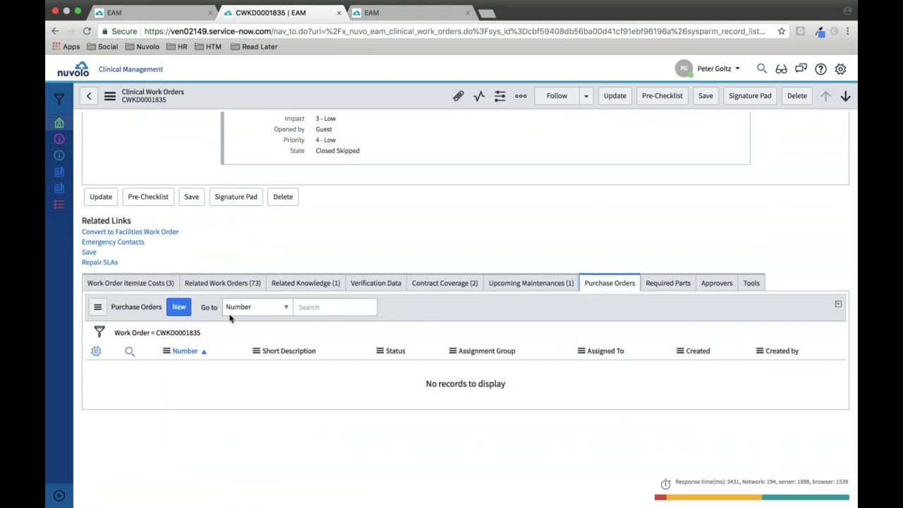
{"action": "left_click", "coordinate": [179, 307]}
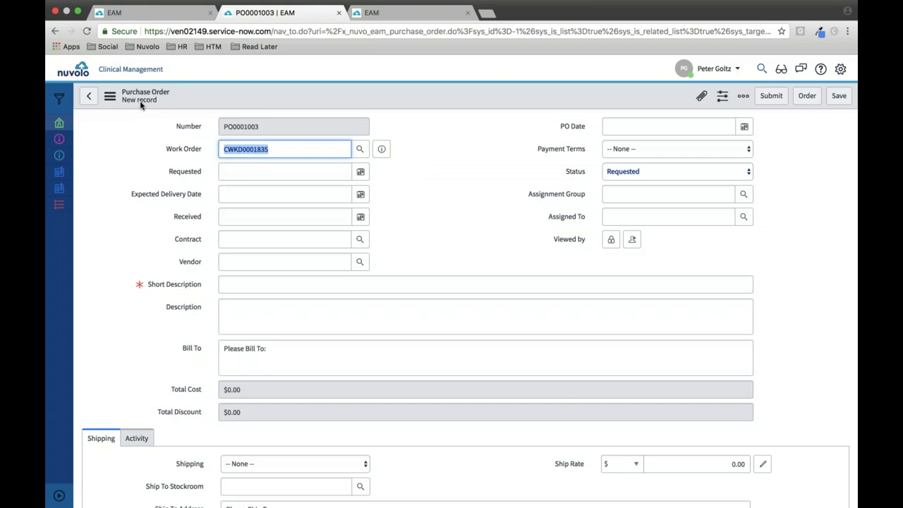
{"action": "left_click", "coordinate": [361, 171]}
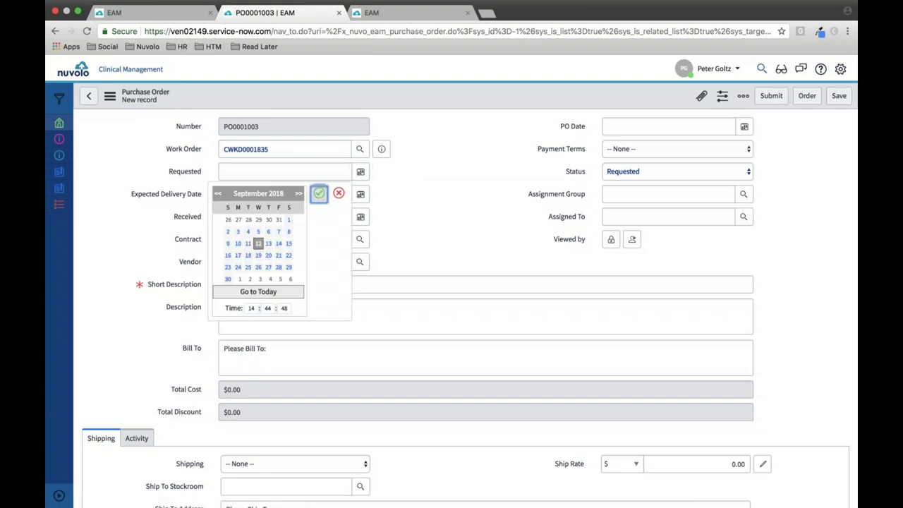
{"action": "left_click", "coordinate": [319, 193]}
{"action": "left_click", "coordinate": [361, 194]}
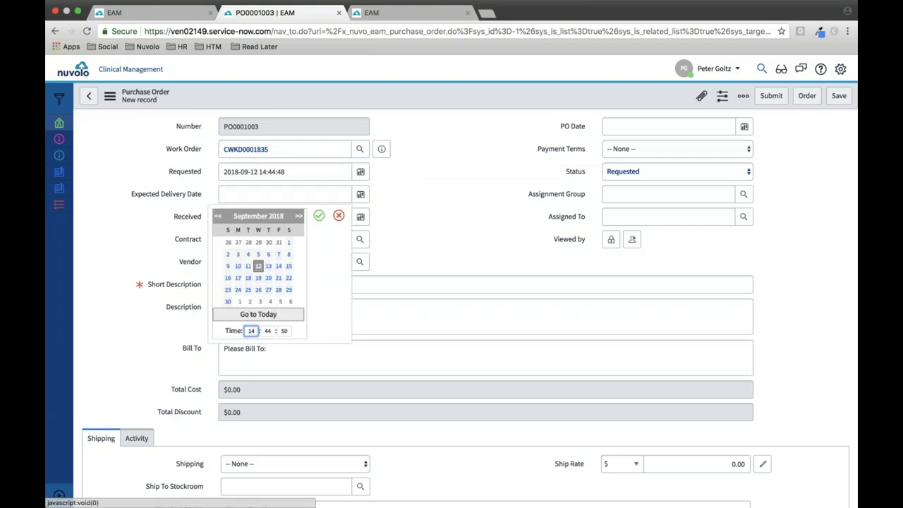
{"action": "left_click", "coordinate": [319, 215]}
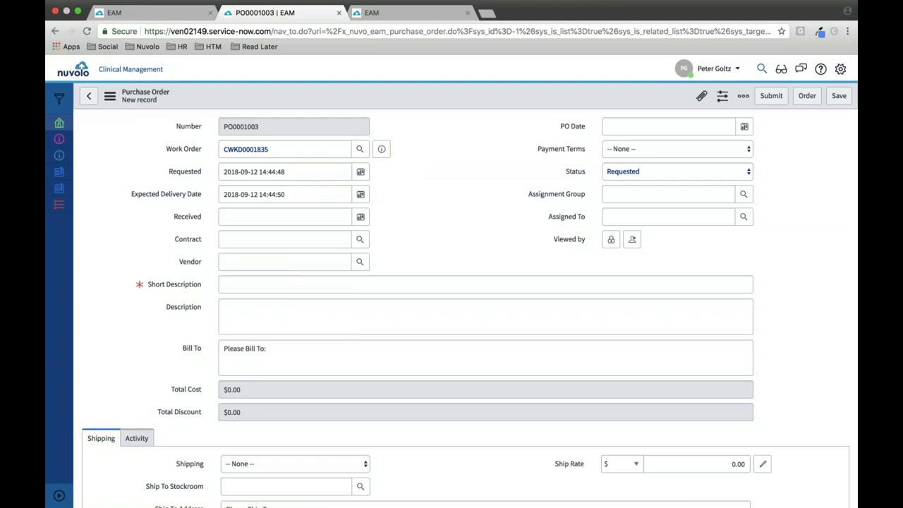
{"action": "left_click", "coordinate": [745, 127]}
{"action": "left_click", "coordinate": [702, 149]}
- Look over the purchase order's shipping fields, enter "Need part" as the Short Description, and submit the order
{"action": "scroll", "coordinate": [512, 260], "scroll_direction": "down", "scroll_amount": 5}
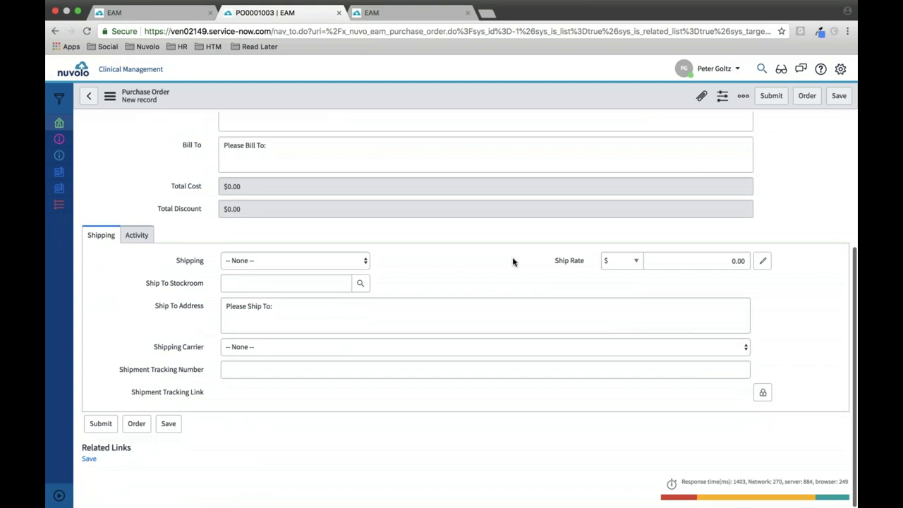
{"action": "scroll", "coordinate": [361, 294], "scroll_direction": "up", "scroll_amount": 1}
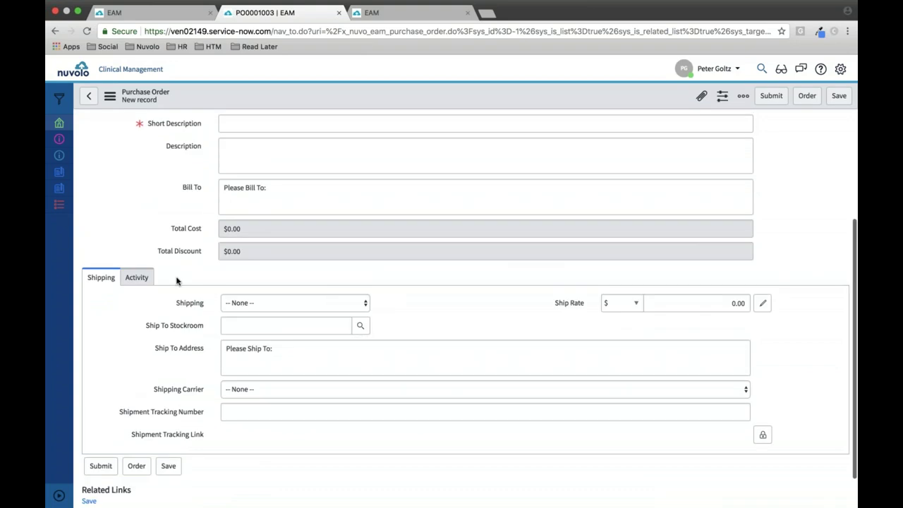
{"action": "scroll", "coordinate": [177, 279], "scroll_direction": "up", "scroll_amount": 4}
{"action": "left_click", "coordinate": [274, 284]}
{"action": "type", "text": "Need part"}
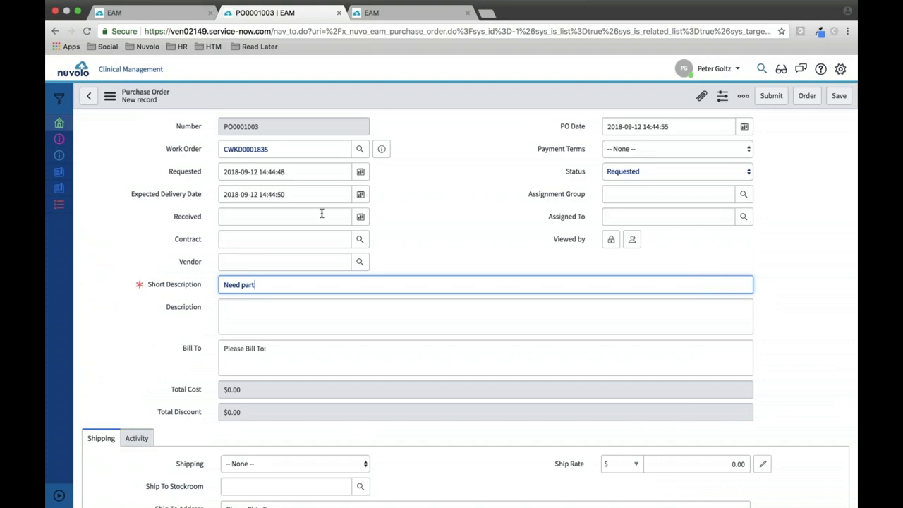
{"action": "left_click", "coordinate": [606, 216]}
{"action": "scroll", "coordinate": [480, 214], "scroll_direction": "down", "scroll_amount": 4}
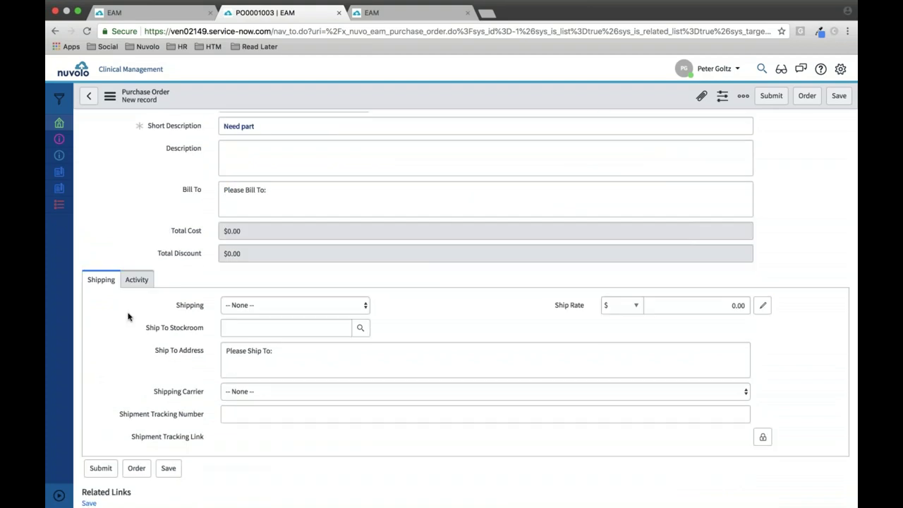
{"action": "left_click", "coordinate": [101, 475]}
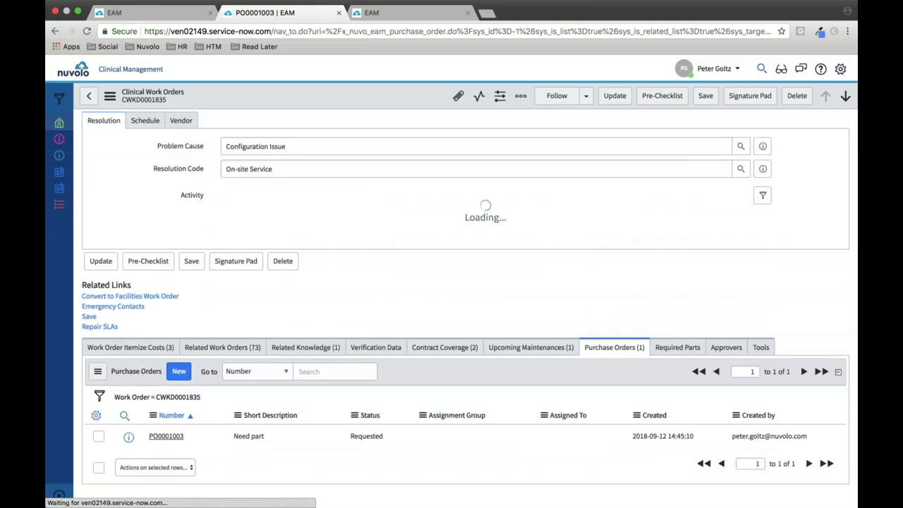
- Open the "Need part" purchase order from the work order's related records and start a new line item for it
{"action": "scroll", "coordinate": [454, 303], "scroll_direction": "down", "scroll_amount": 3}
{"action": "scroll", "coordinate": [453, 302], "scroll_direction": "down", "scroll_amount": 5}
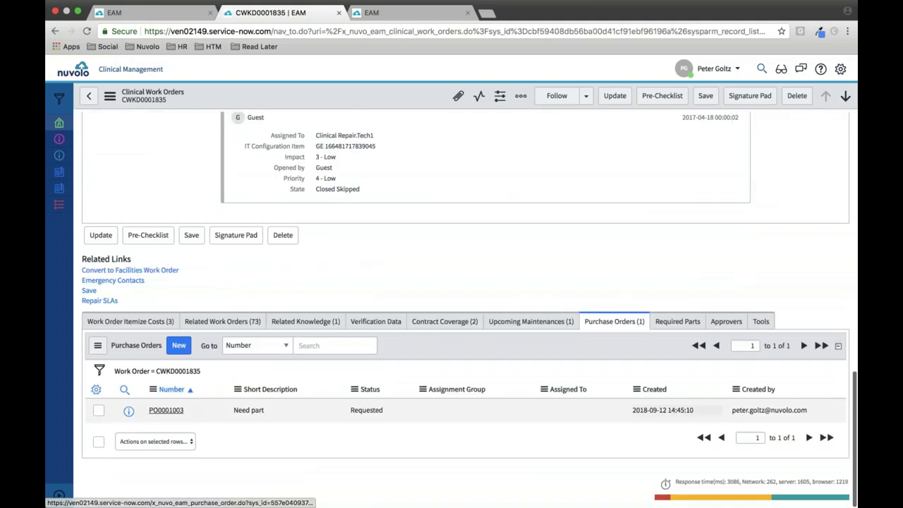
{"action": "left_click", "coordinate": [148, 433]}
{"action": "scroll", "coordinate": [466, 296], "scroll_direction": "down", "scroll_amount": 7}
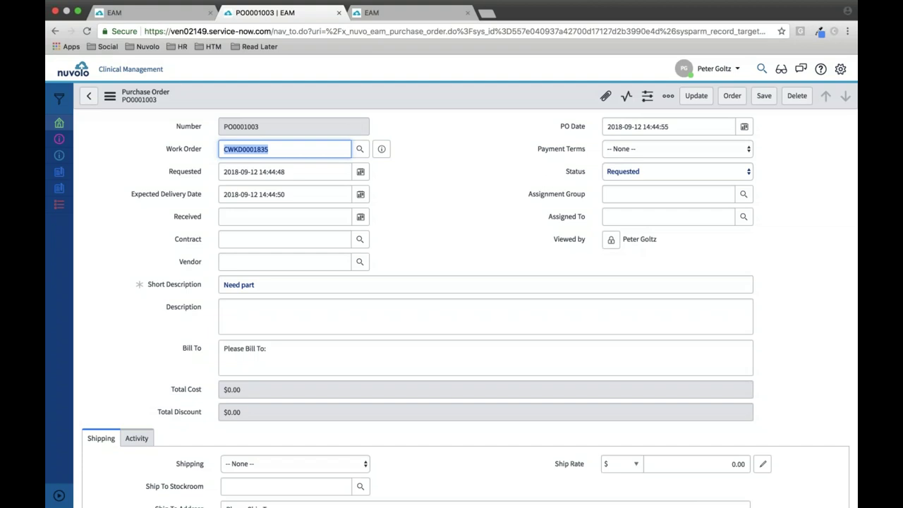
{"action": "scroll", "coordinate": [465, 311], "scroll_direction": "down", "scroll_amount": 2}
{"action": "scroll", "coordinate": [466, 311], "scroll_direction": "down", "scroll_amount": 3}
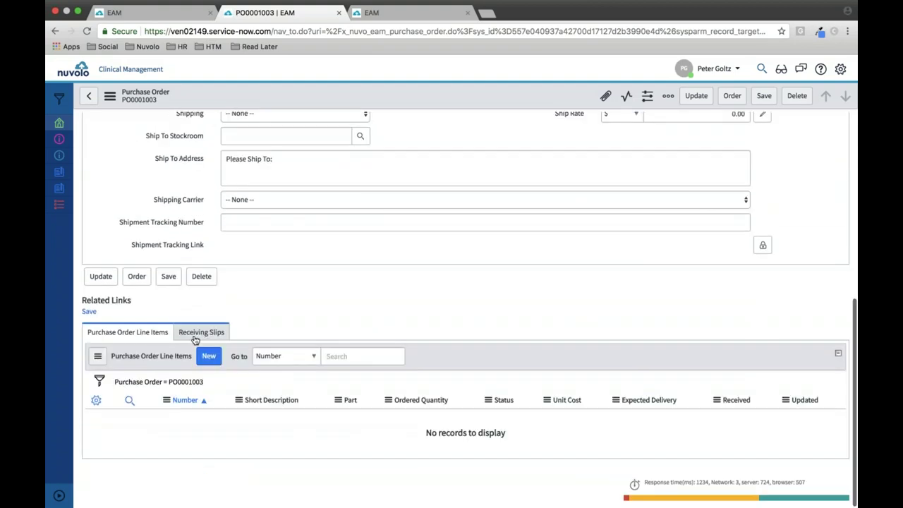
{"action": "left_click", "coordinate": [212, 362]}
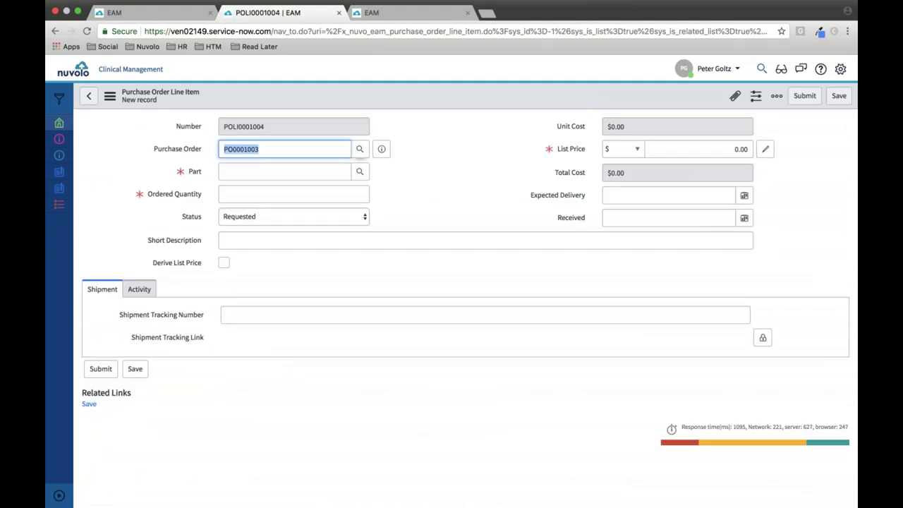
- Enable Derive List Price on the line item and choose the part GE580 GE 5/100 Coldhead GE 1.5T Long bore MRI
{"action": "left_click", "coordinate": [371, 176]}
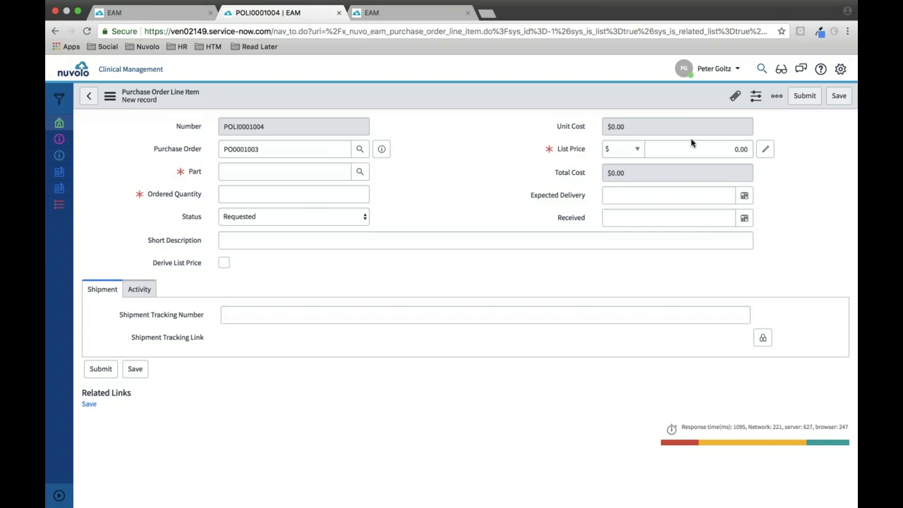
{"action": "left_click", "coordinate": [223, 262]}
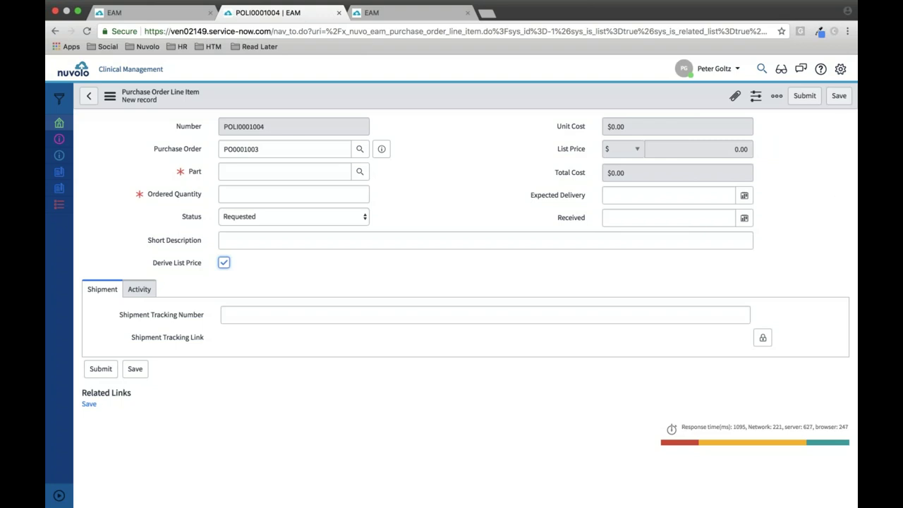
{"action": "left_click", "coordinate": [347, 173]}
{"action": "left_click", "coordinate": [358, 175]}
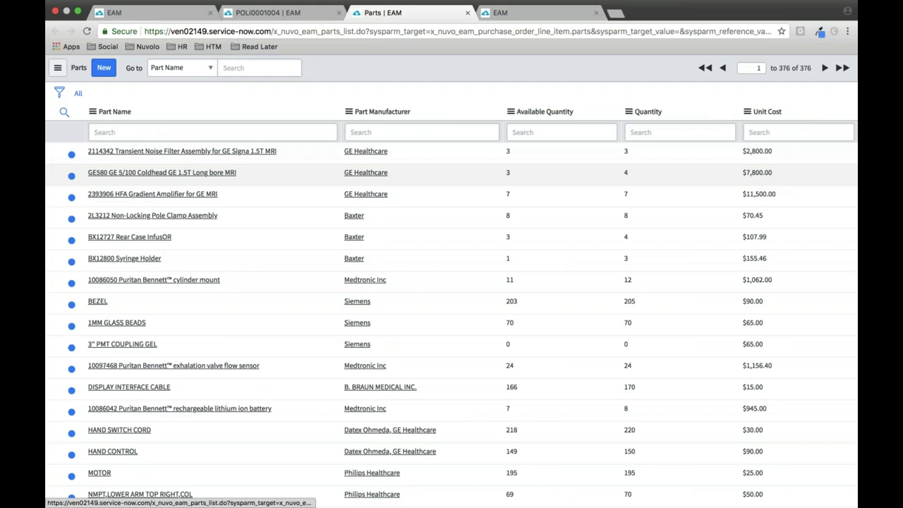
{"action": "left_click", "coordinate": [192, 173]}
- Set the line item's Ordered Quantity to 1 and save the record
{"action": "left_click", "coordinate": [268, 194]}
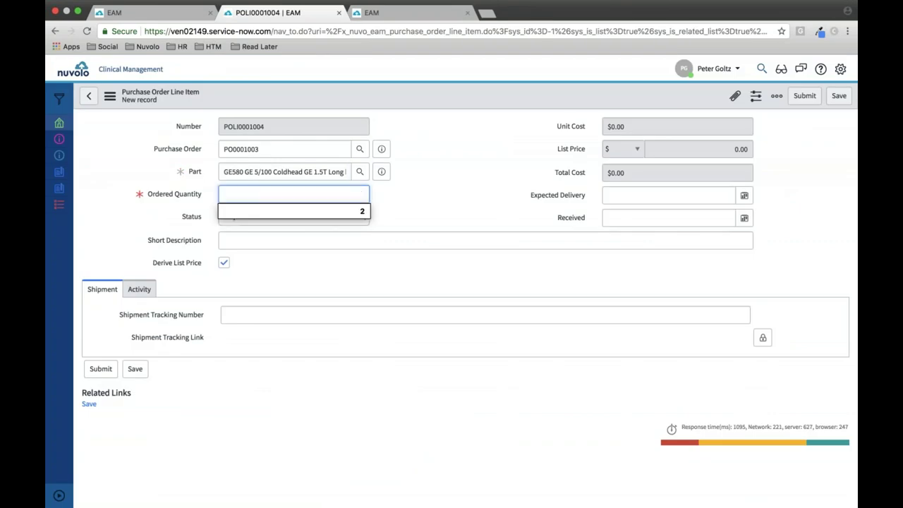
{"action": "type", "text": "1"}
{"action": "left_click", "coordinate": [437, 195]}
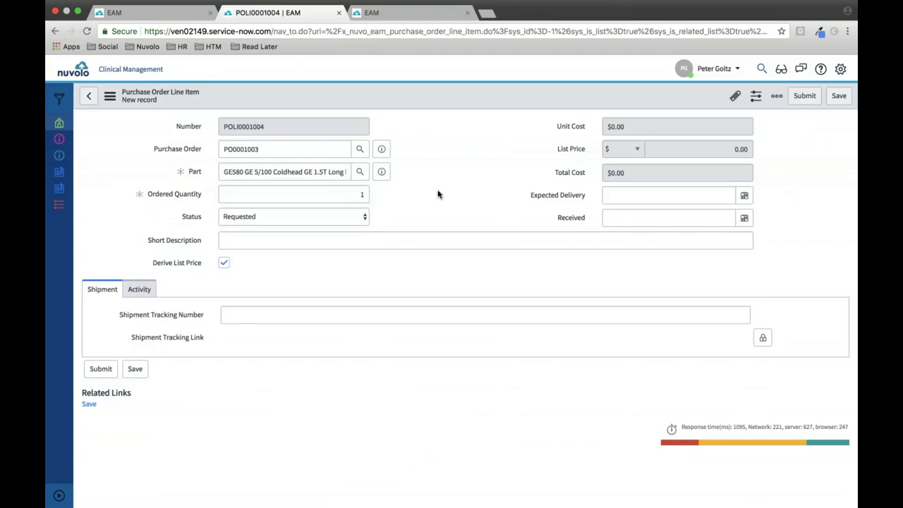
{"action": "left_click", "coordinate": [838, 96]}
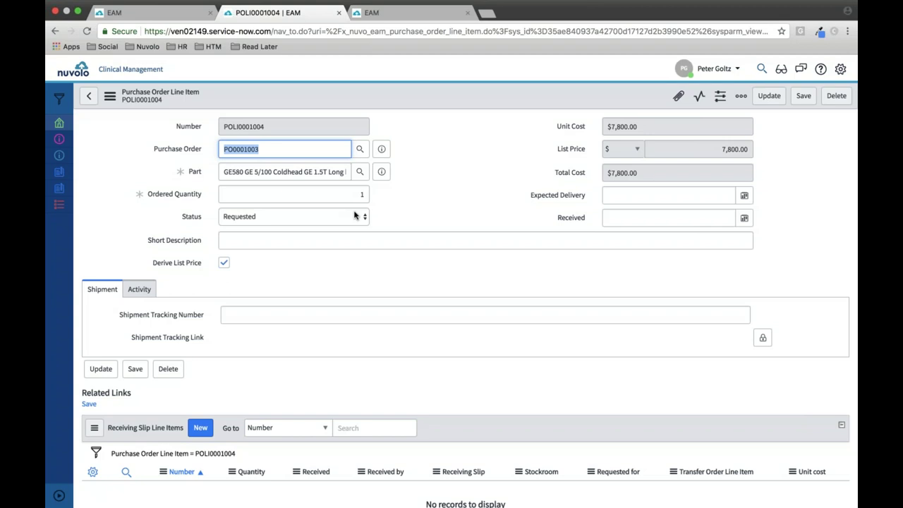
{"action": "left_click", "coordinate": [401, 205]}
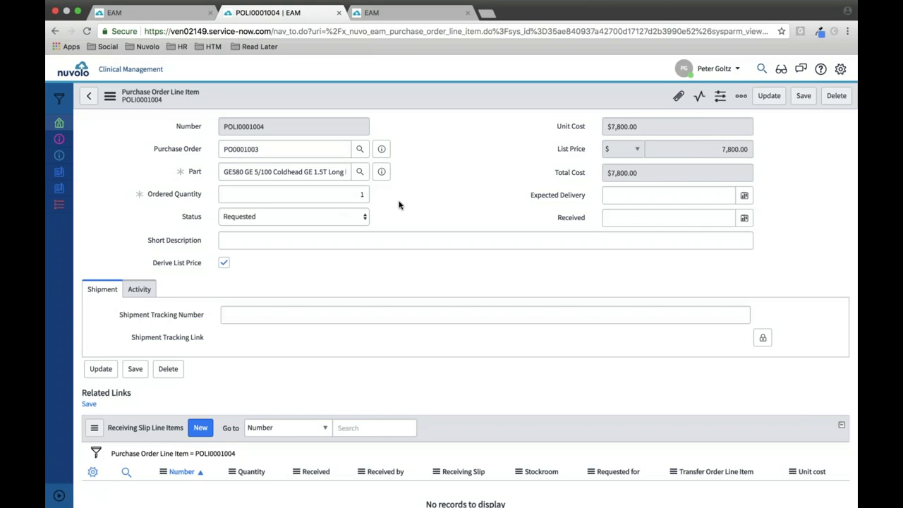
- Return through the purchase order to the work order and review its related work orders, itemized costs and activity history
{"action": "left_click", "coordinate": [89, 96]}
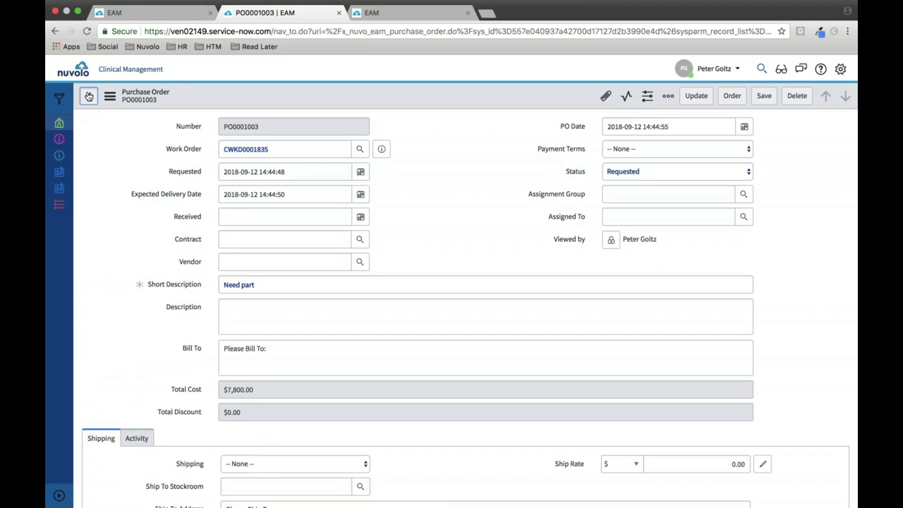
{"action": "left_click", "coordinate": [89, 96]}
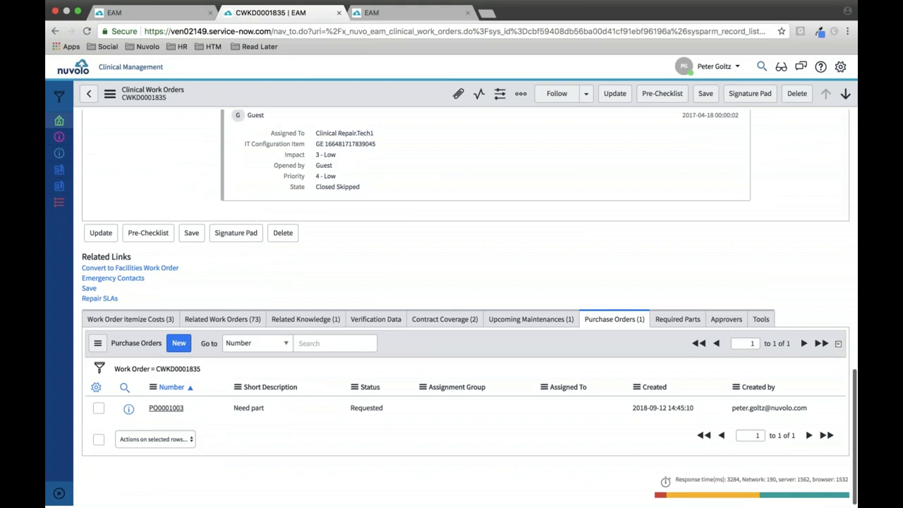
{"action": "left_click", "coordinate": [202, 324]}
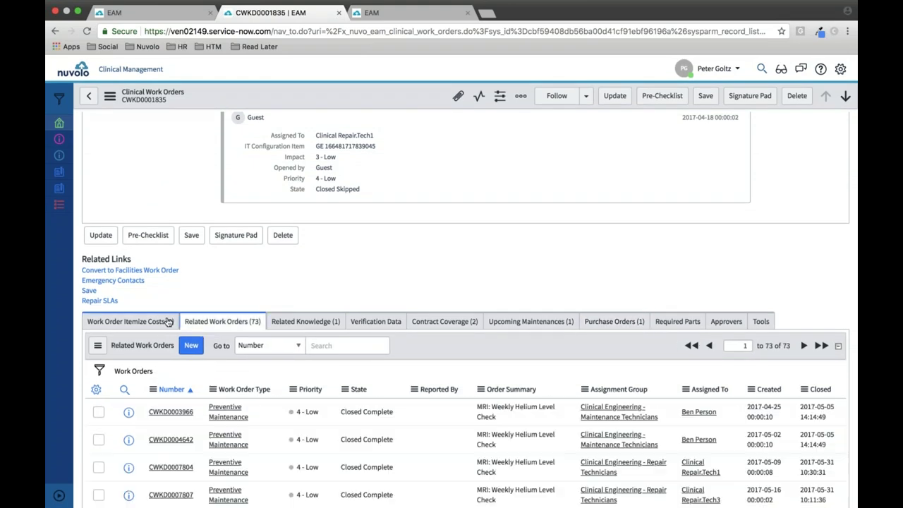
{"action": "left_click", "coordinate": [169, 323]}
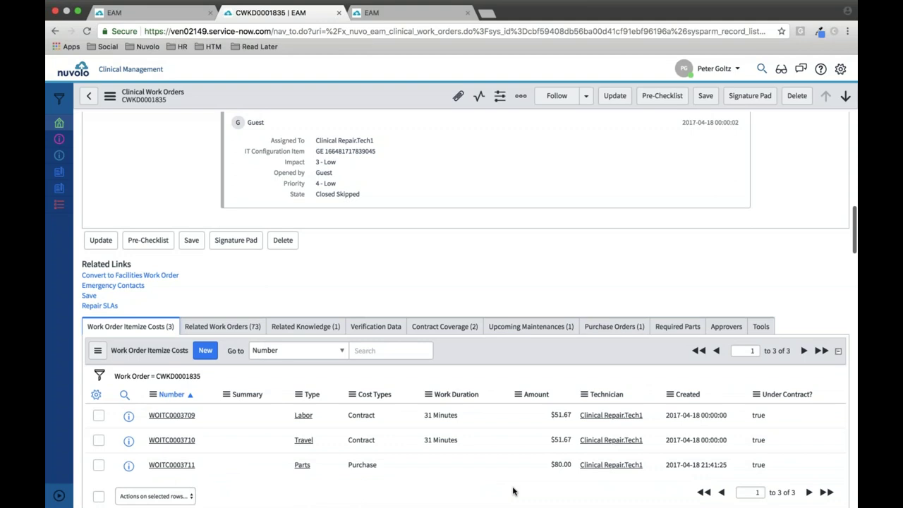
{"action": "scroll", "coordinate": [513, 491], "scroll_direction": "up", "scroll_amount": 10}
{"action": "scroll", "coordinate": [513, 491], "scroll_direction": "up", "scroll_amount": 1}
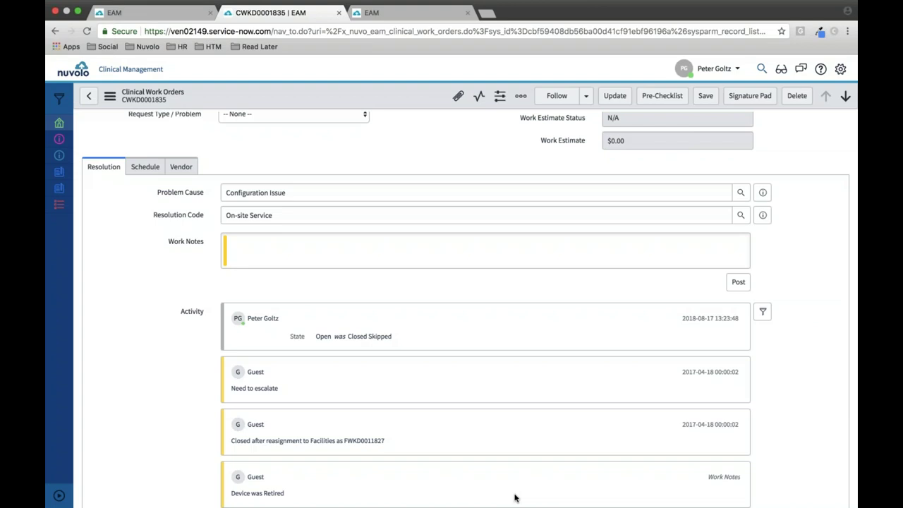
{"action": "scroll", "coordinate": [484, 324], "scroll_direction": "down", "scroll_amount": 5}
{"action": "scroll", "coordinate": [483, 325], "scroll_direction": "down", "scroll_amount": 3}
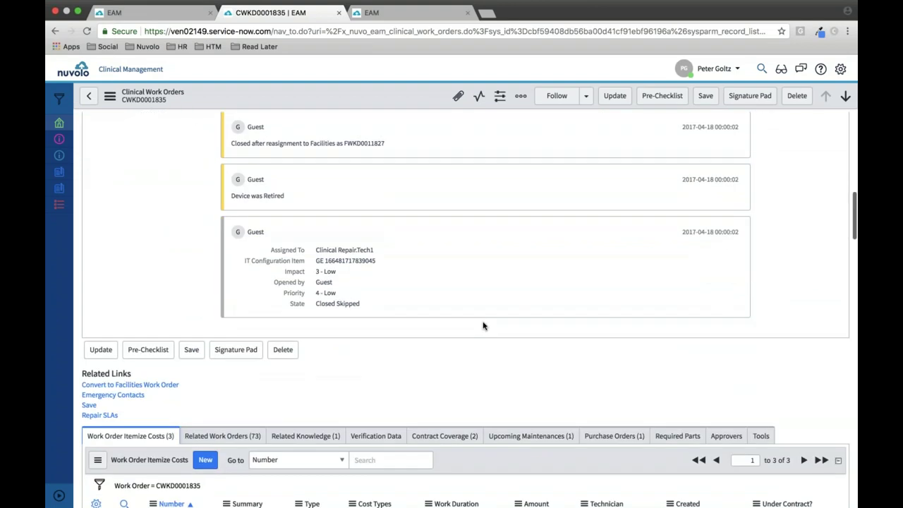
{"action": "scroll", "coordinate": [483, 326], "scroll_direction": "down", "scroll_amount": 4}
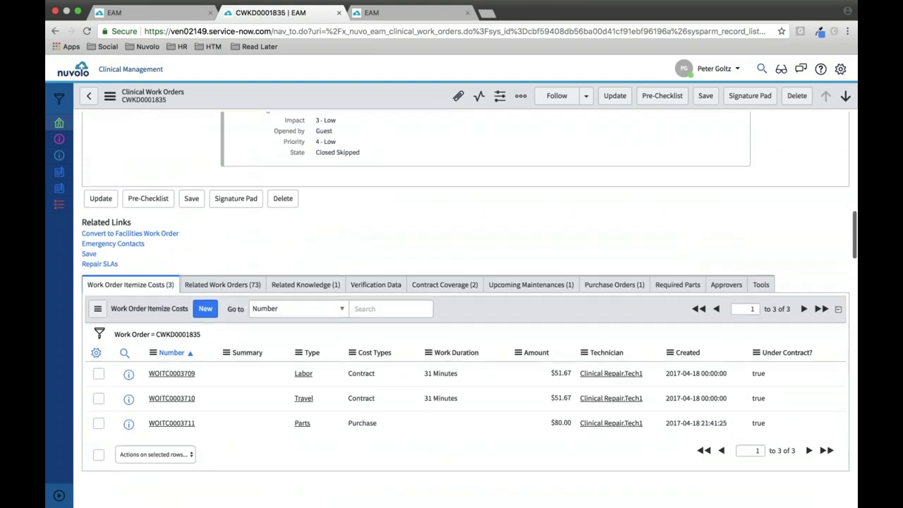